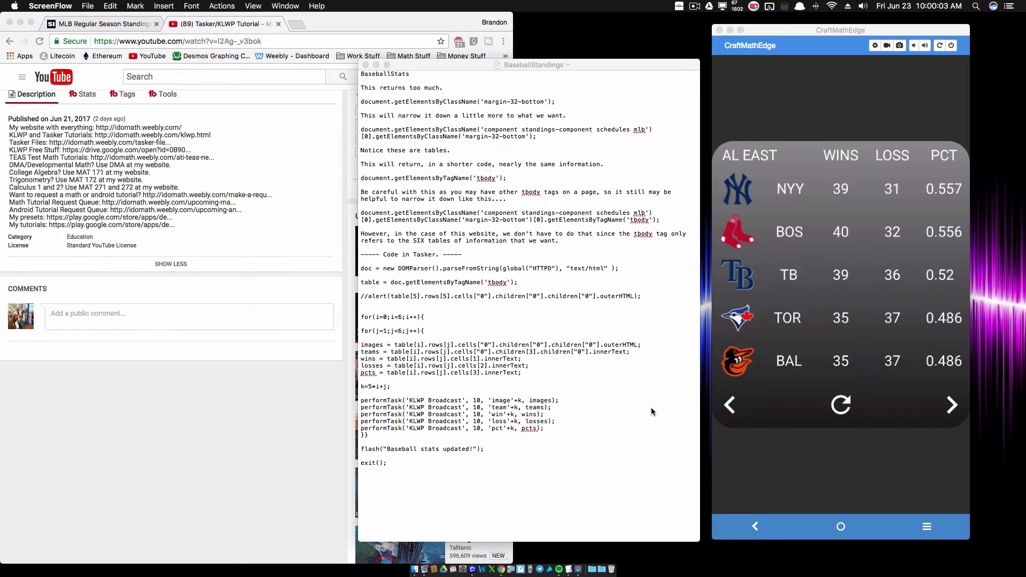
Step: Select the Tasker code from 'doc = new DOMParser()' through 'exit();' and show the SI MLB standings page
left_click(431, 465)
left_click_drag(432, 466, 357, 266)
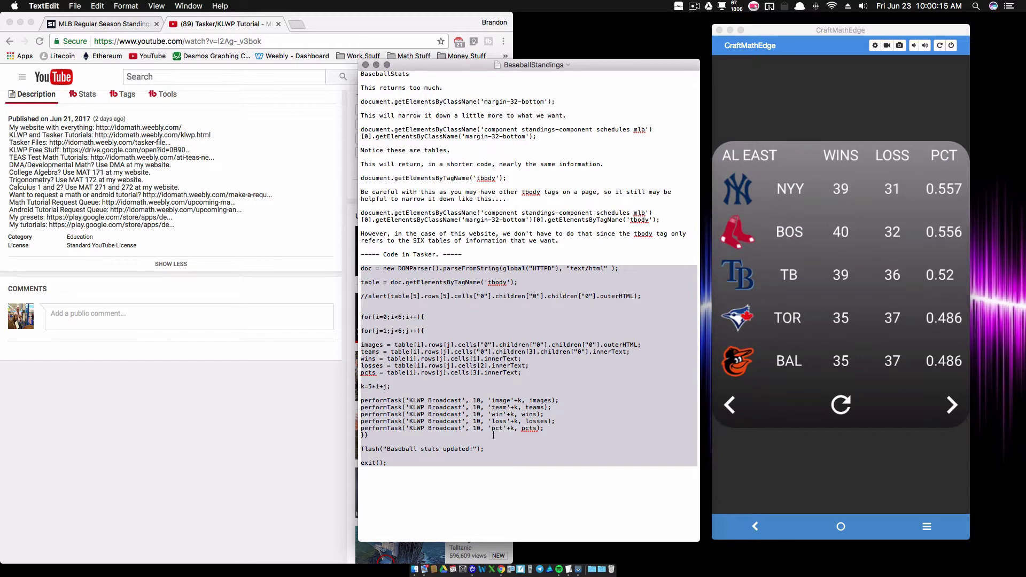
left_click(101, 24)
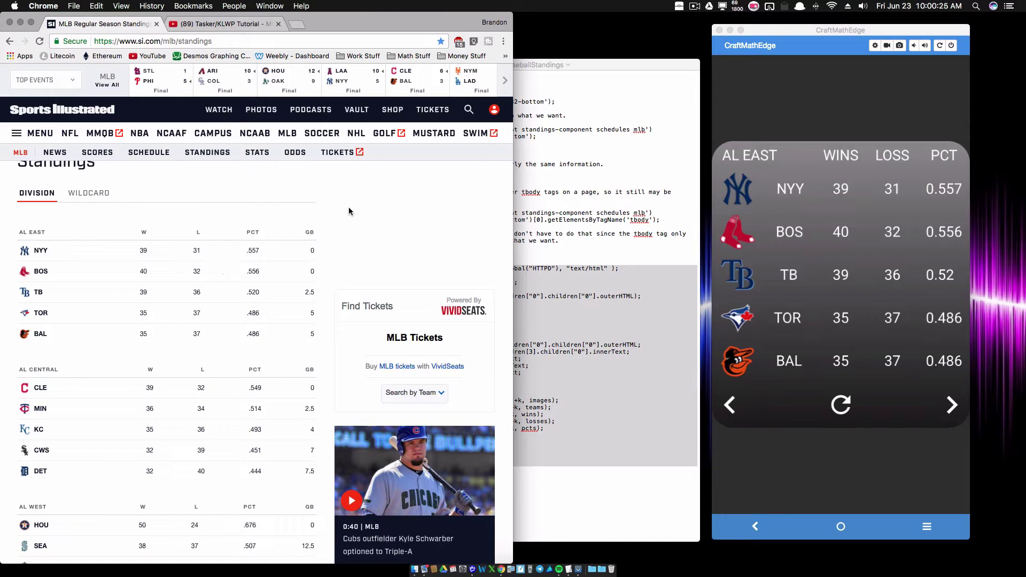
Step: Page the mirrored standings widget from AL East through AL Central, AL West and NL East
left_click(616, 66)
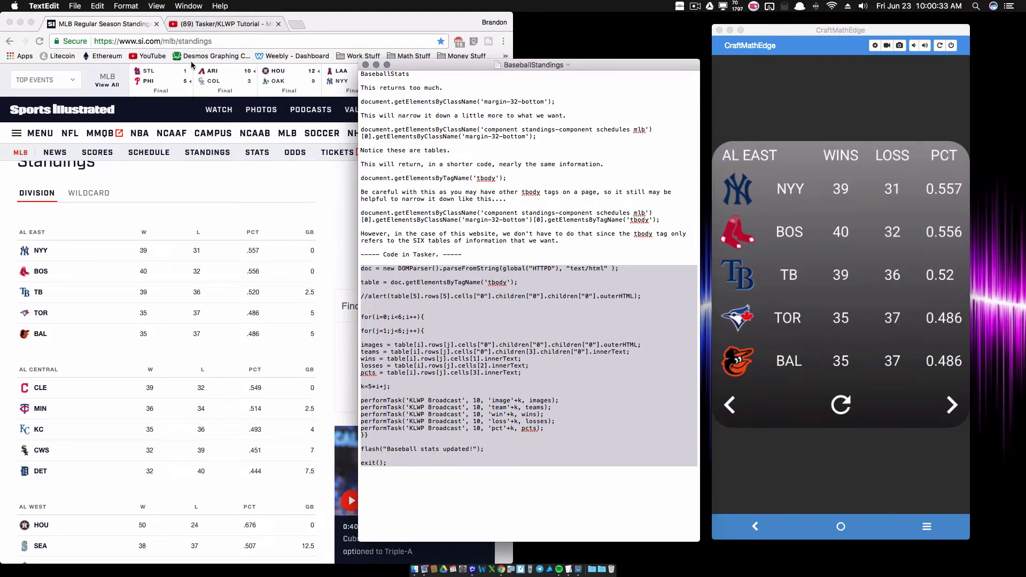
left_click(224, 215)
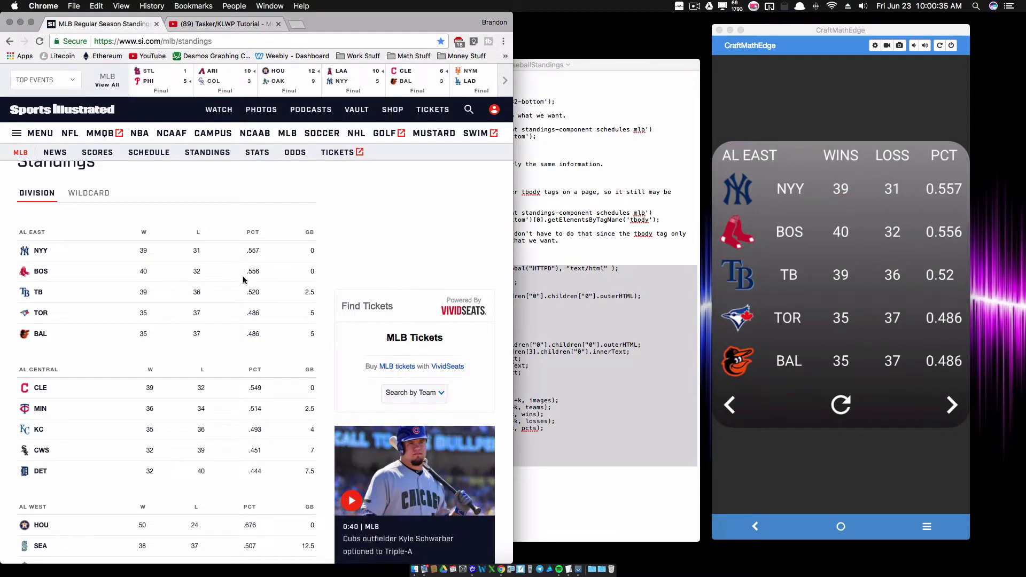
left_click(959, 404)
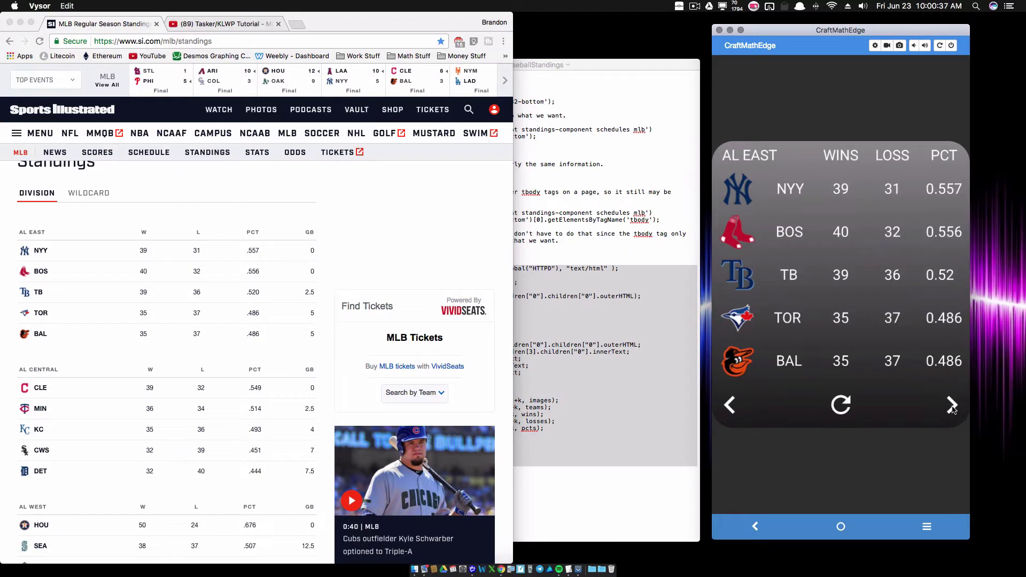
left_click(952, 406)
left_click(952, 406)
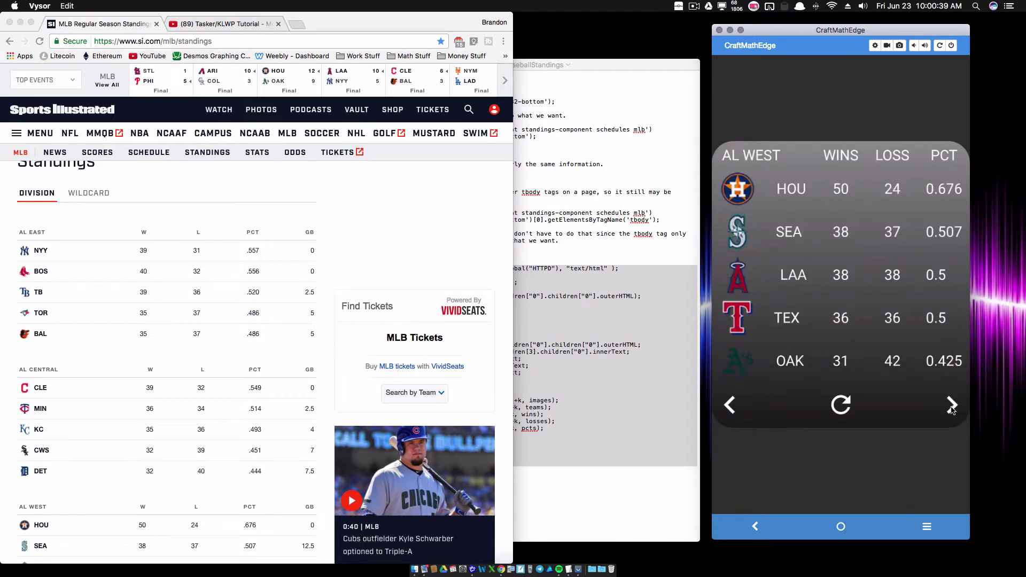
left_click(951, 406)
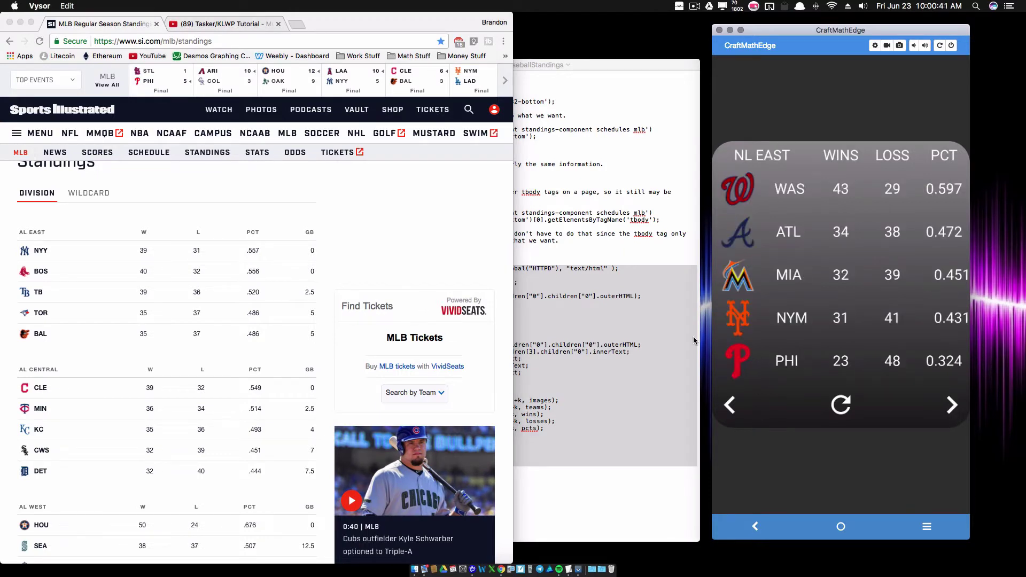
Step: Continue through NL Central and NL West back to AL East, then return to the YouTube tutorial
scroll(61, 309, "down", 1)
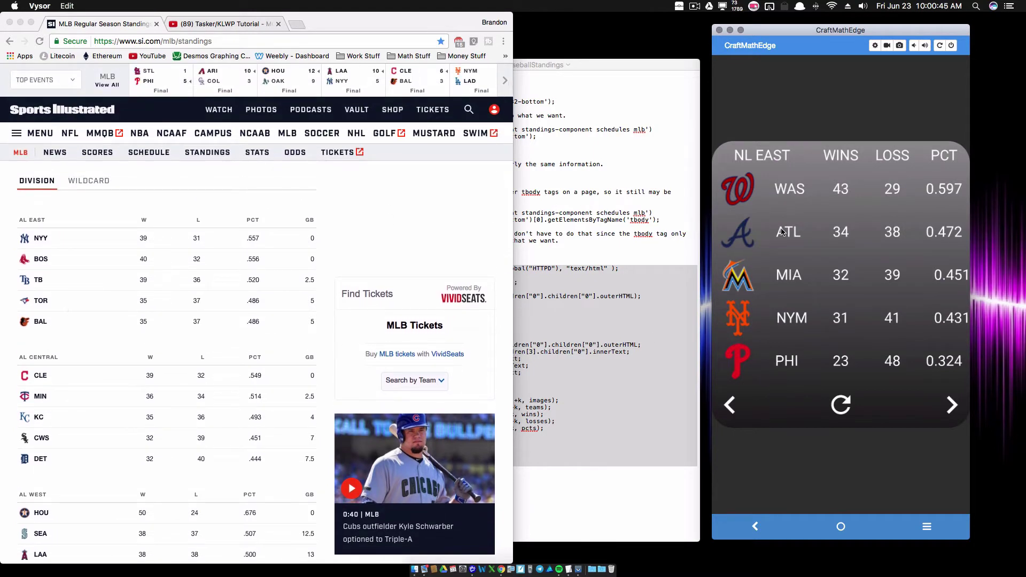
left_click(951, 406)
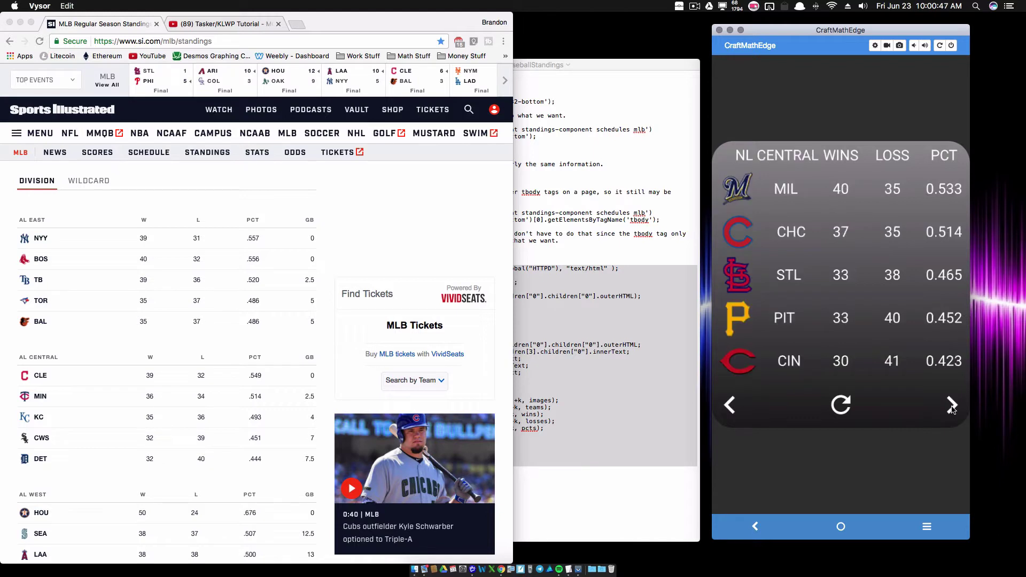
left_click(951, 406)
left_click(951, 406)
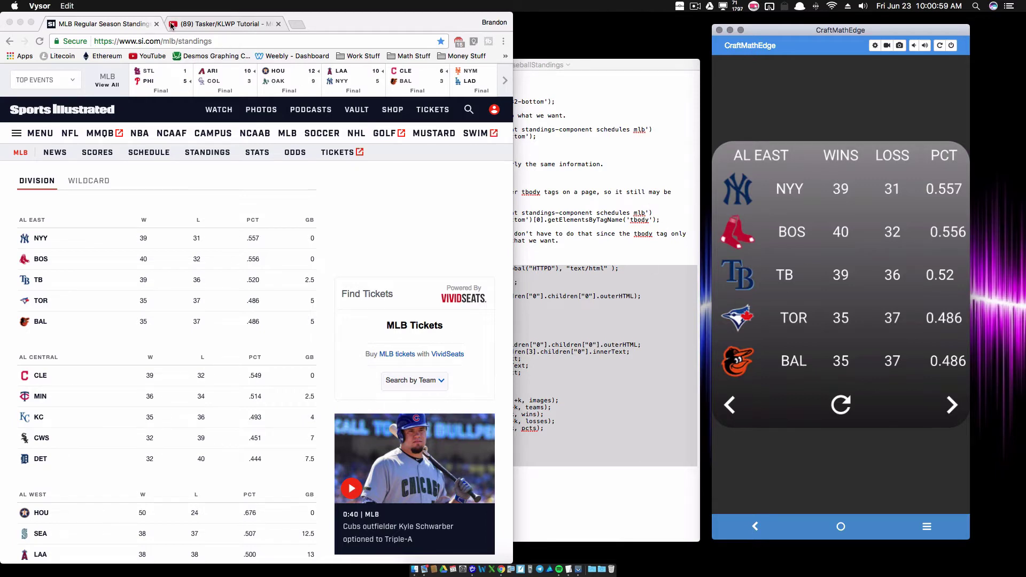
left_click(214, 24)
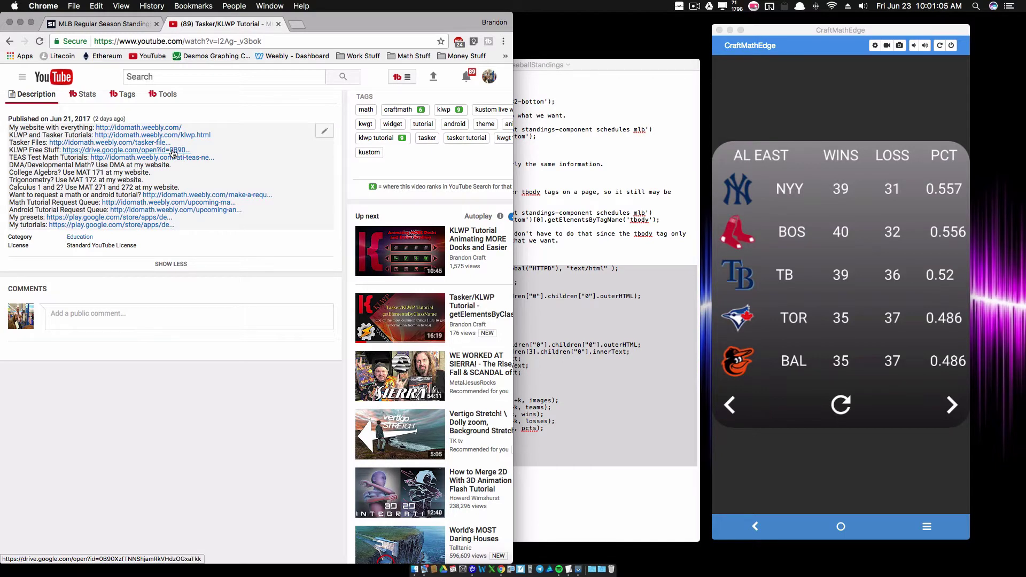
Step: Open the 'KLWP CraftMath Stuff to Share' Drive folder from the video description, then bring the BaseballStandings notes forward
left_click(94, 153)
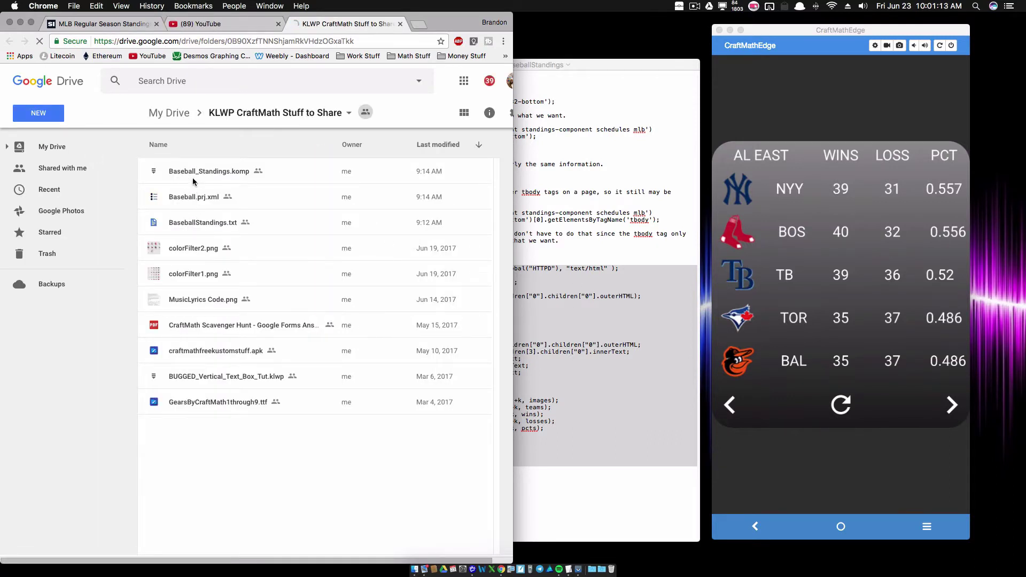
left_click(548, 66)
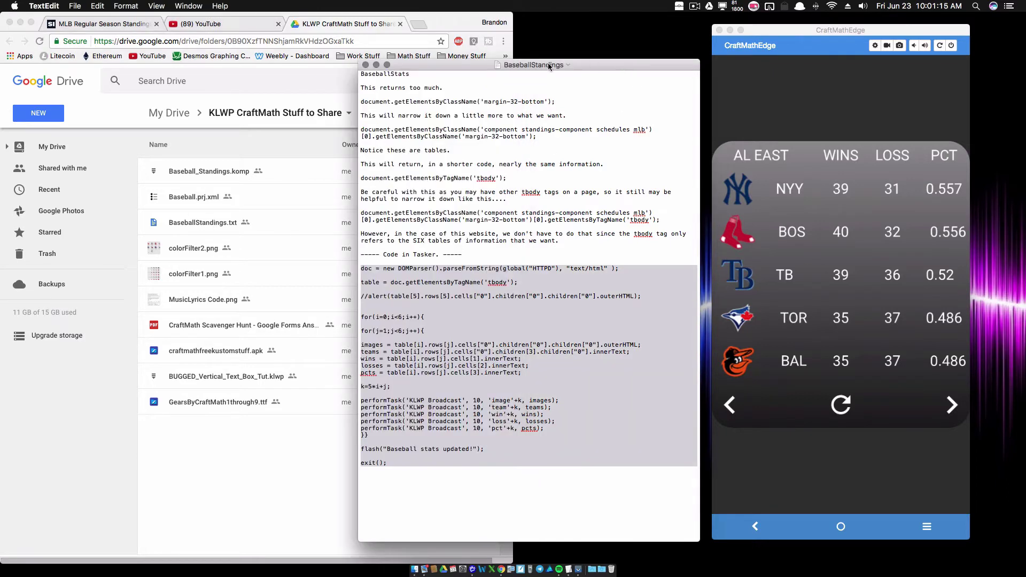
Step: Close the BaseballStandings notes and look over Tasker's Every 6h profile
left_click(366, 65)
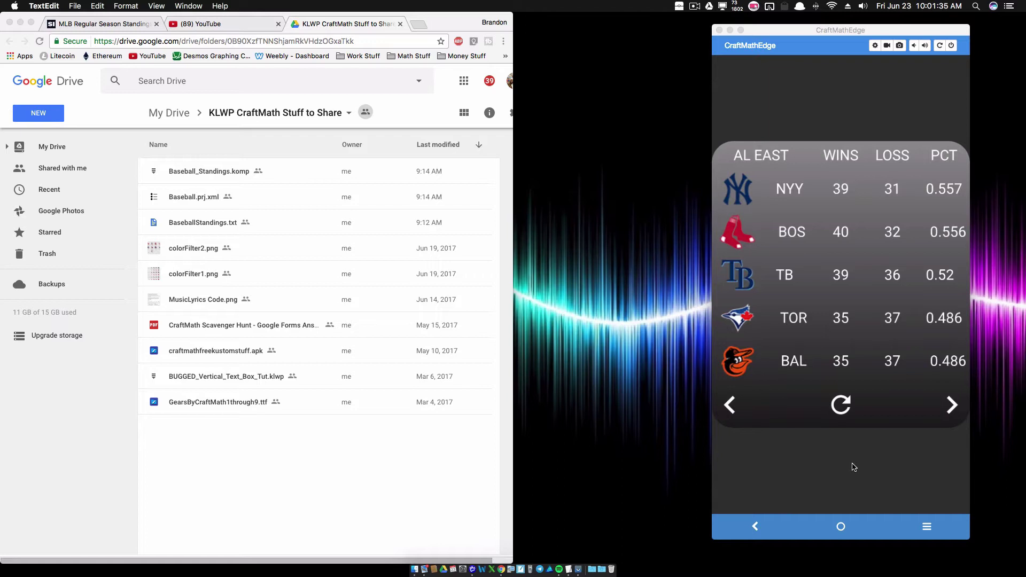
scroll(853, 467, "up", 3)
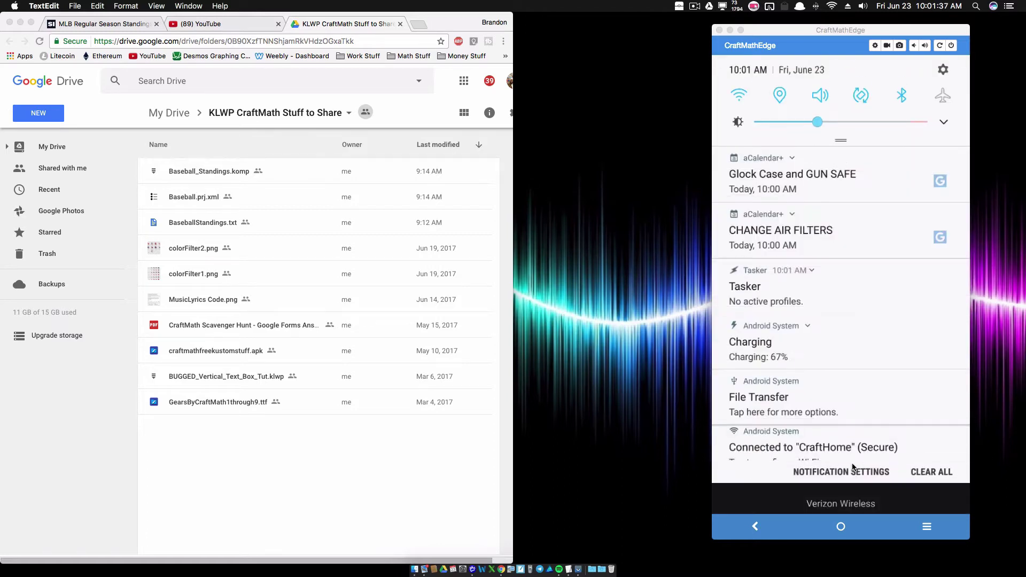
scroll(853, 466, "down", 3)
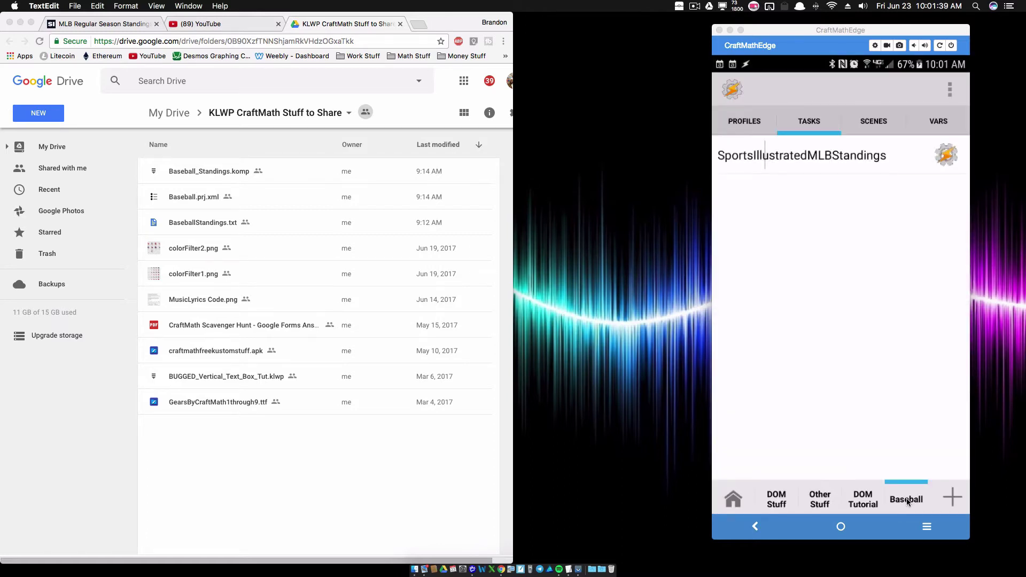
left_click(754, 124)
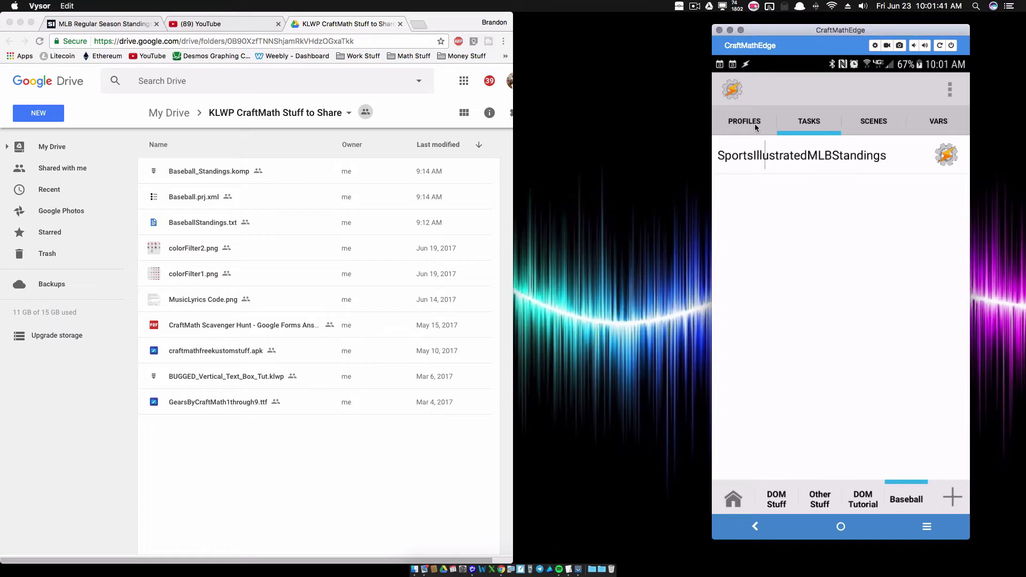
left_click(749, 122)
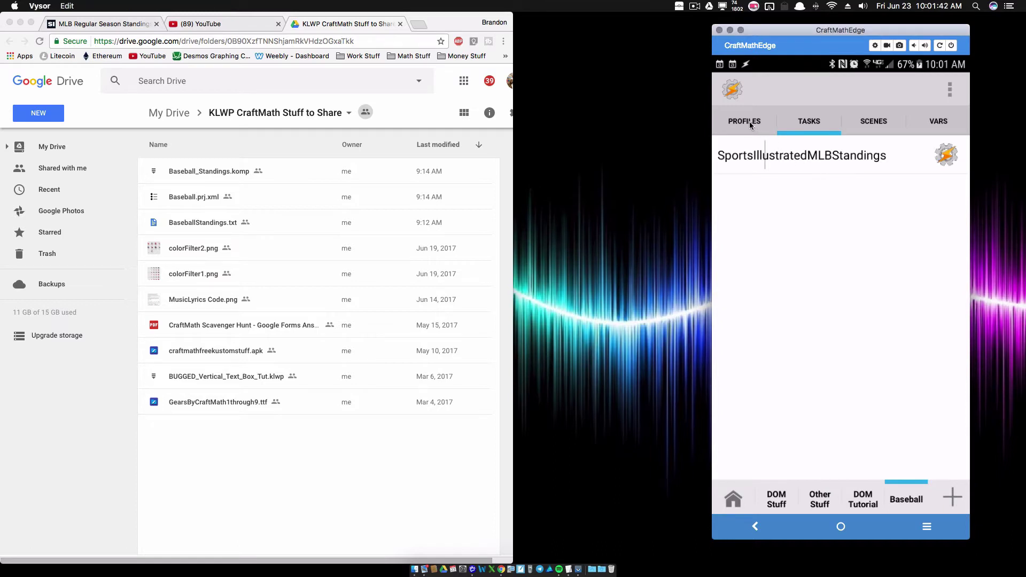
left_click(794, 122)
Step: Open the SportsIllustratedMLBStandings task and review its JavaScriptlet DOMParser standings code
left_click(793, 155)
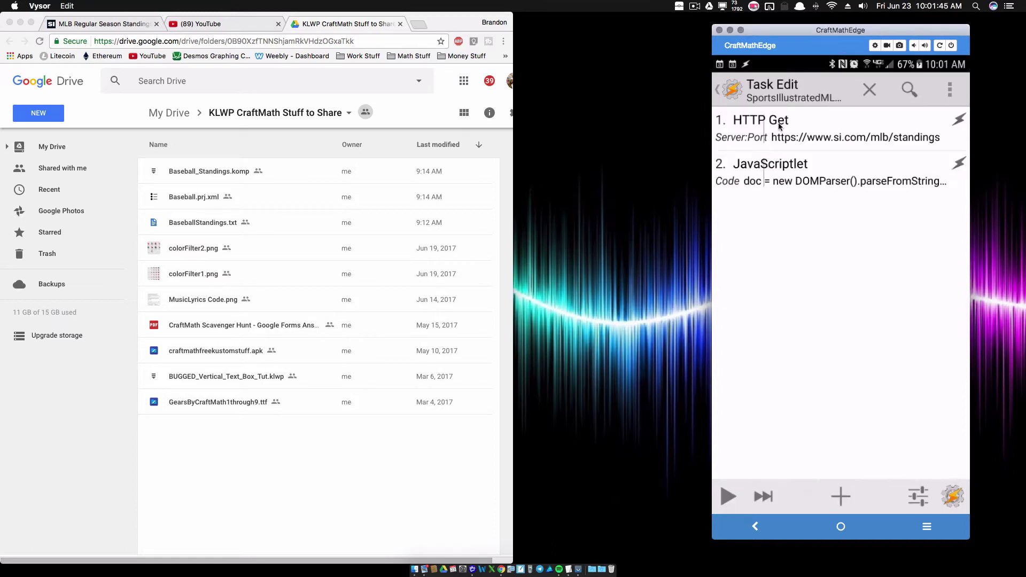
left_click(796, 172)
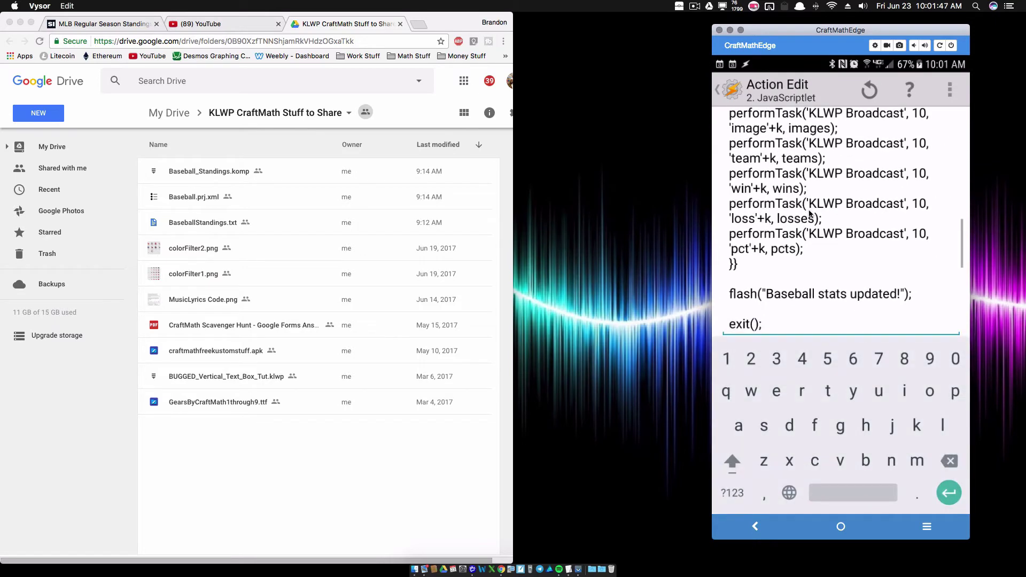
scroll(809, 209, "up", 10)
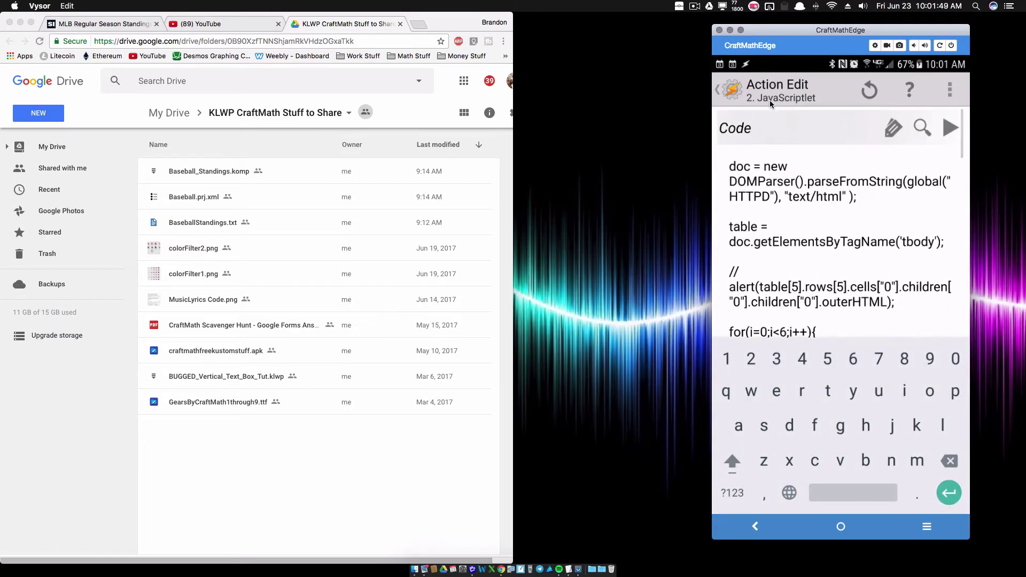
left_click(732, 94)
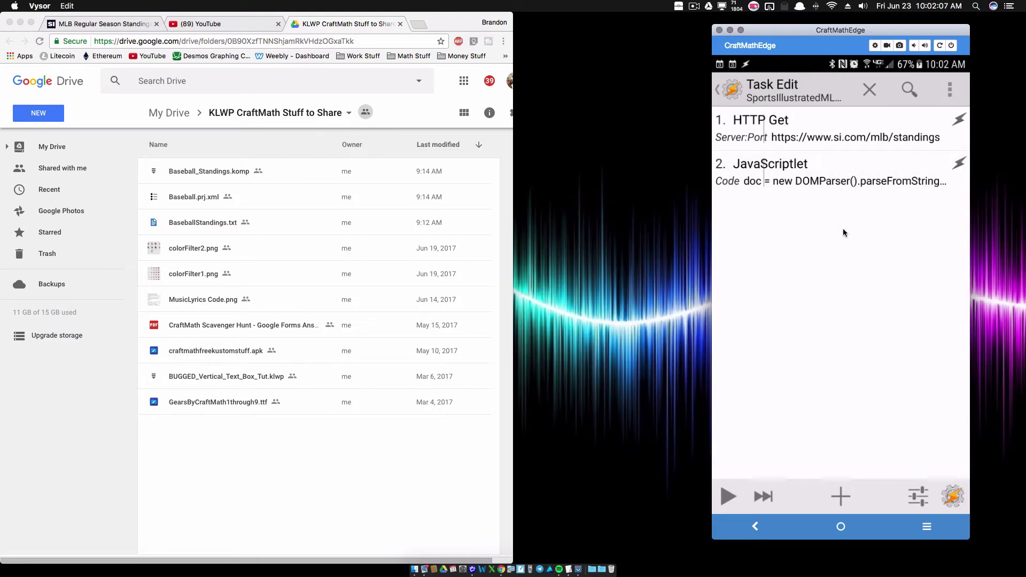
scroll(823, 239, "up", 10)
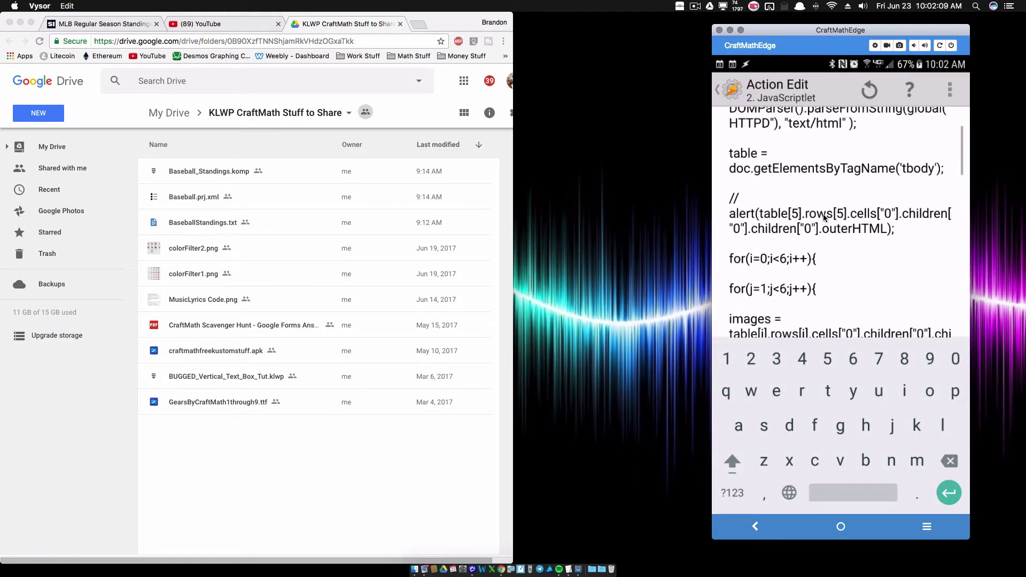
scroll(822, 209, "down", 15)
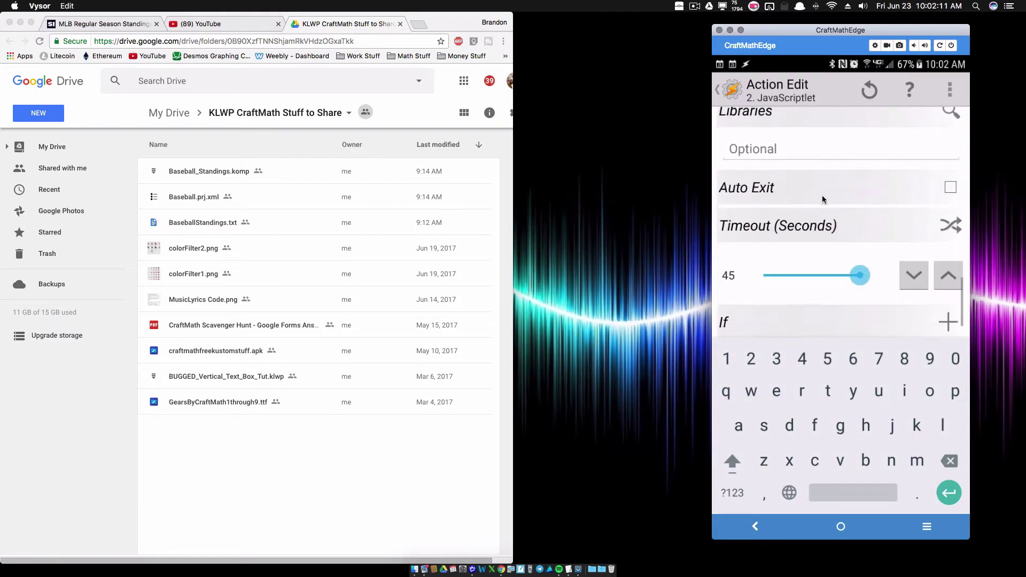
scroll(822, 199, "up", 15)
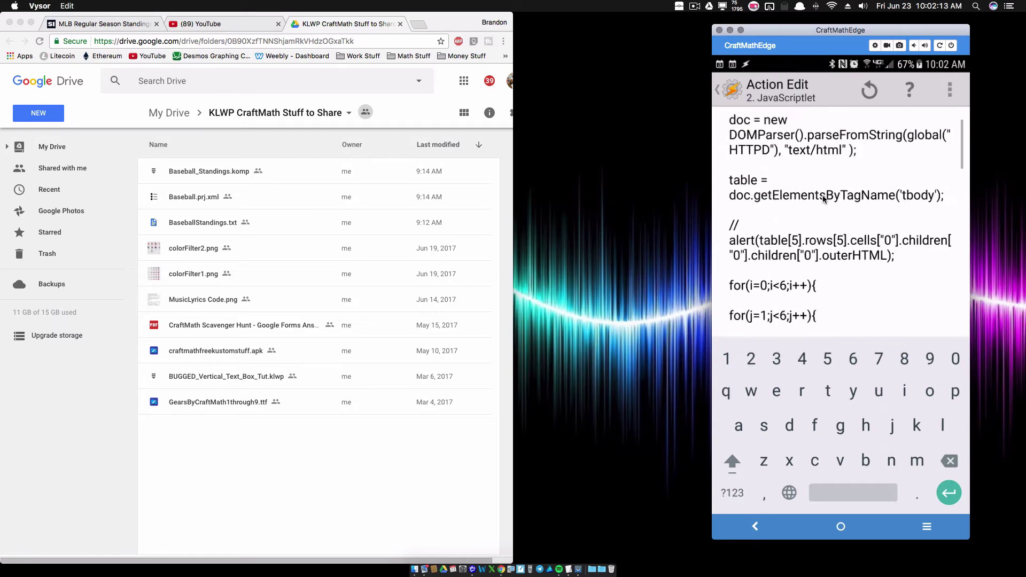
Step: Leave the task editor and delete the Baseball project with all its contents, confirming the change
left_click(732, 91)
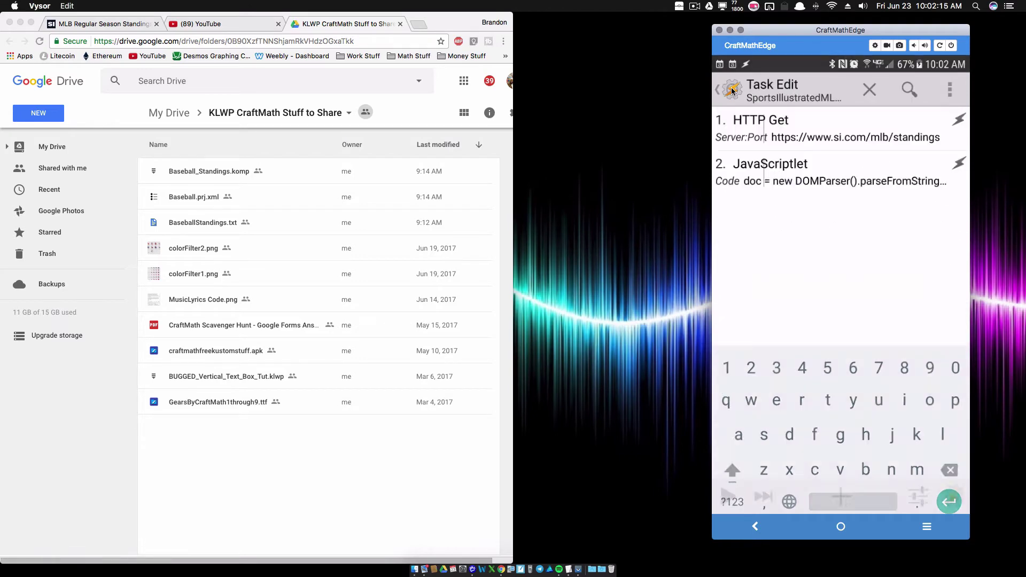
left_click(733, 94)
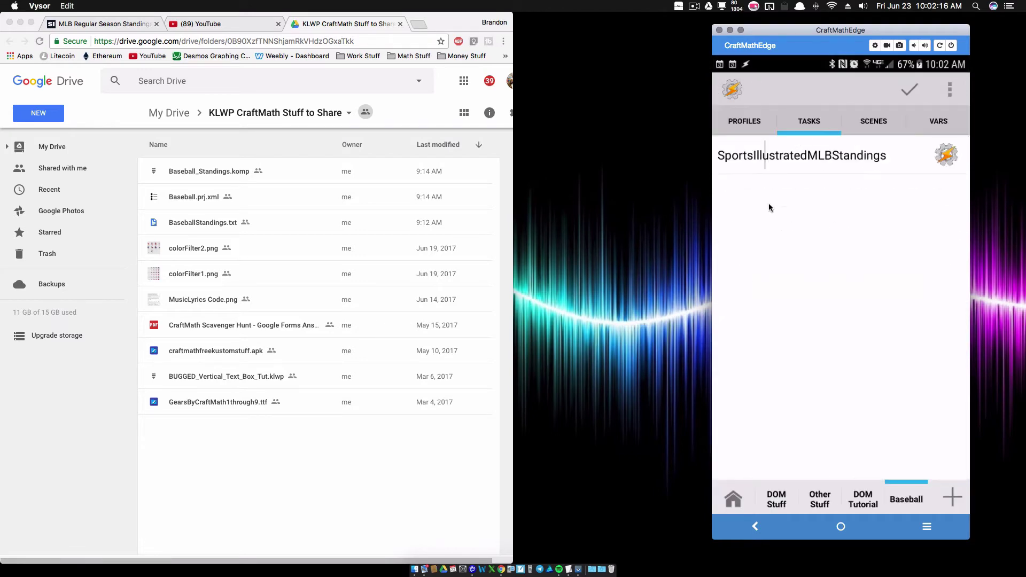
left_click(739, 125)
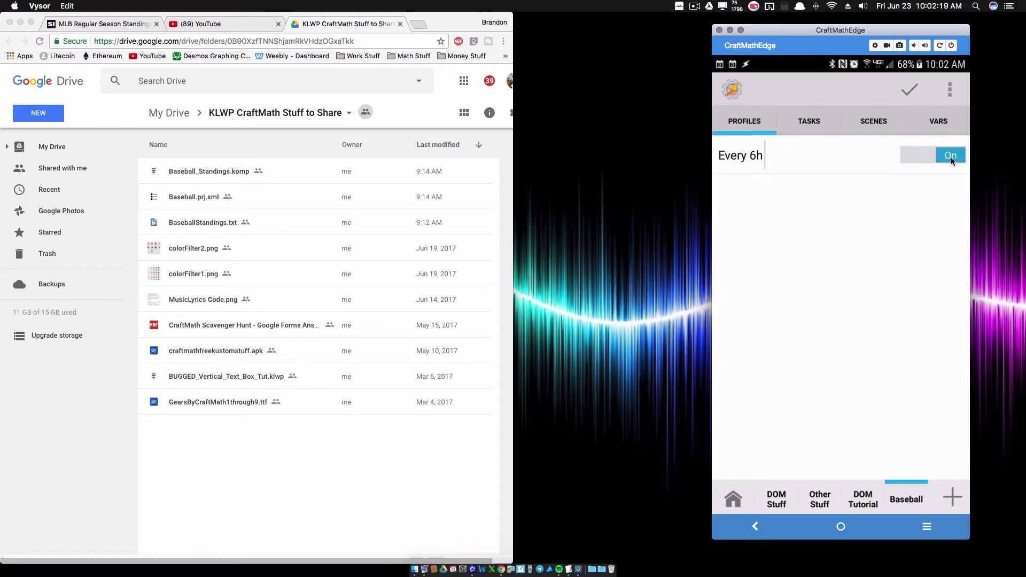
left_click(910, 497)
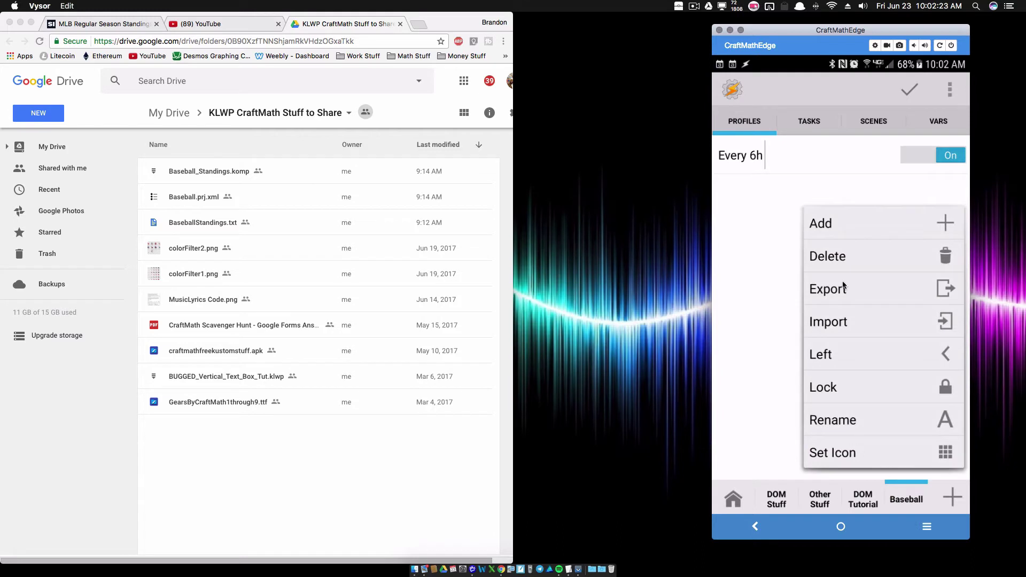
left_click(846, 258)
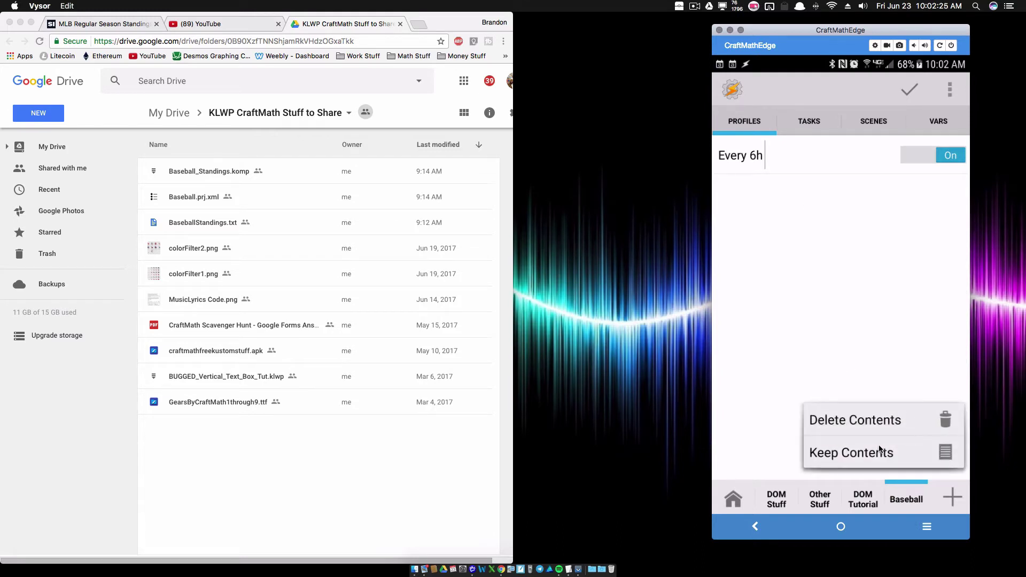
left_click(883, 421)
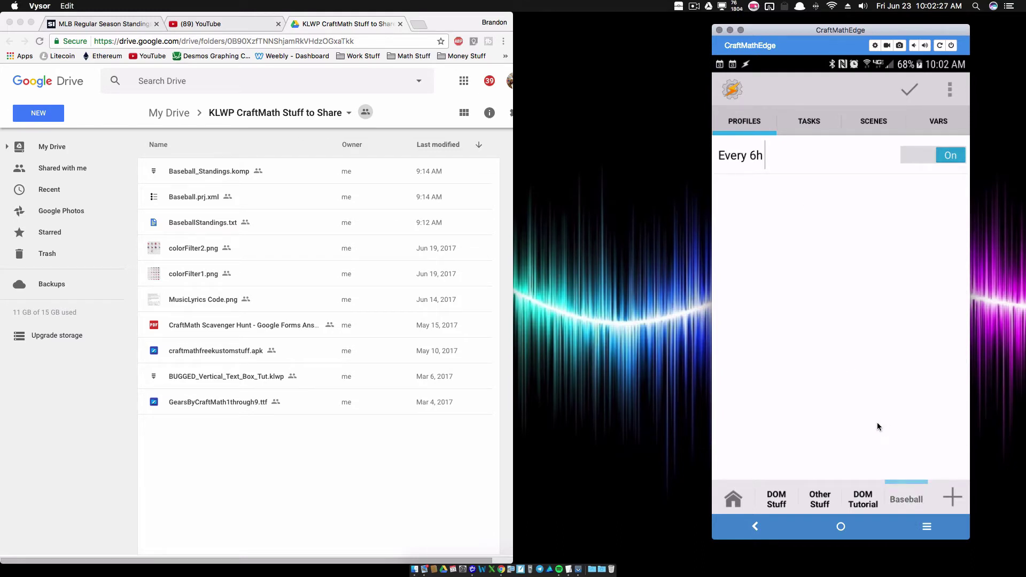
left_click(909, 91)
Step: Launch KLWP from the Kustom folder, load an empty preset, and save the blank wallpaper
left_click(816, 526)
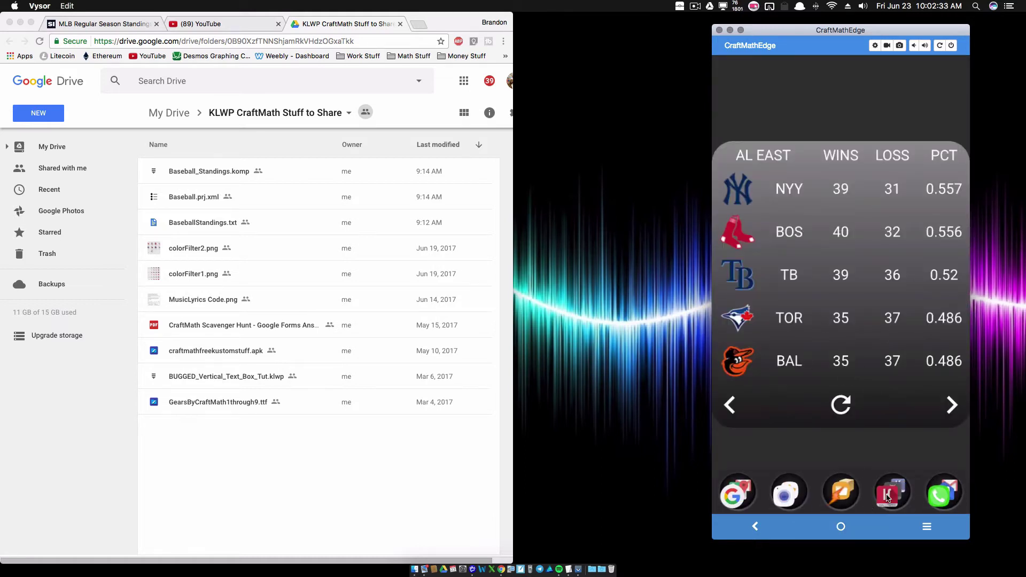
left_click(889, 494)
left_click(867, 375)
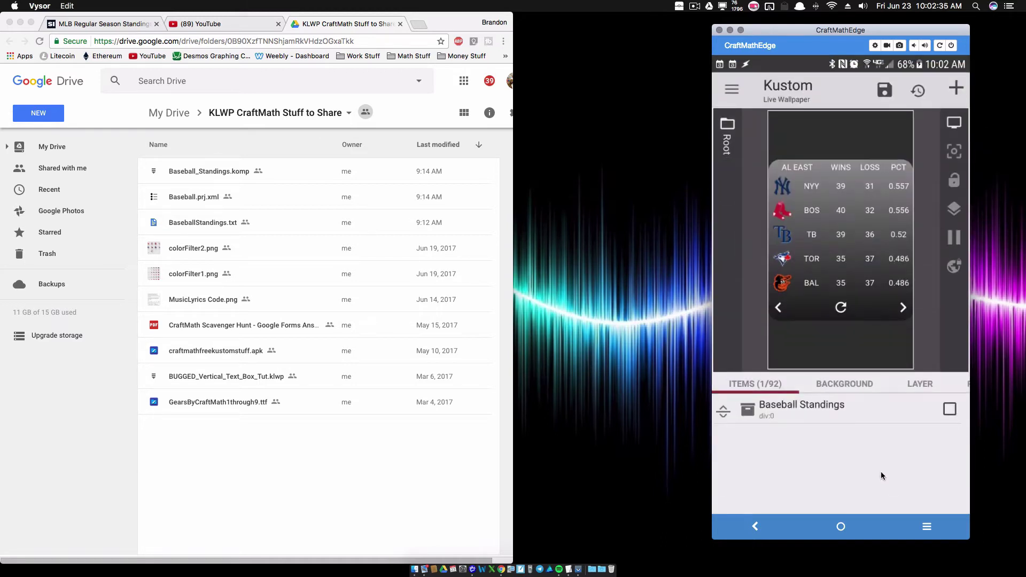
left_click(727, 89)
left_click(777, 124)
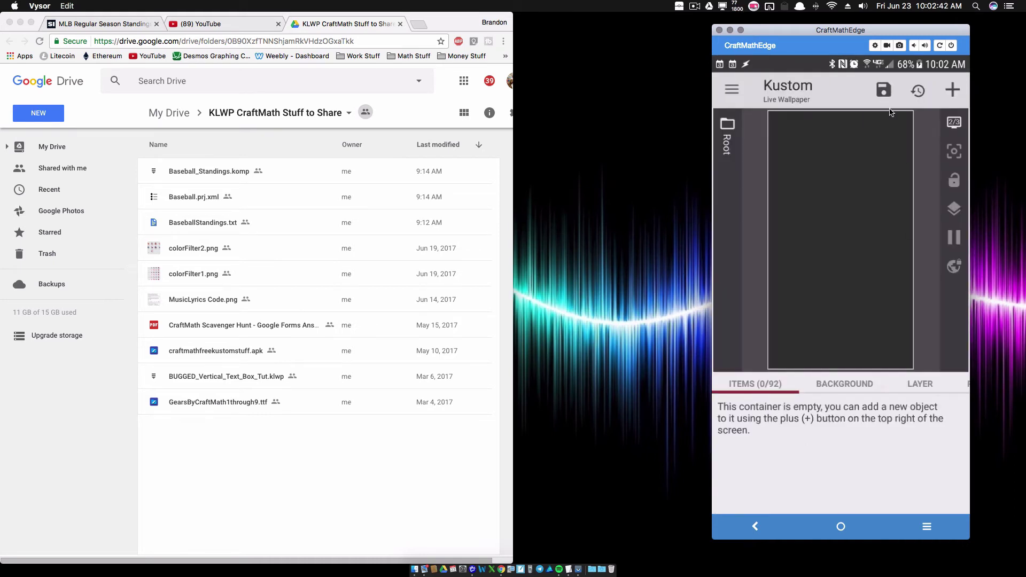
left_click(841, 527)
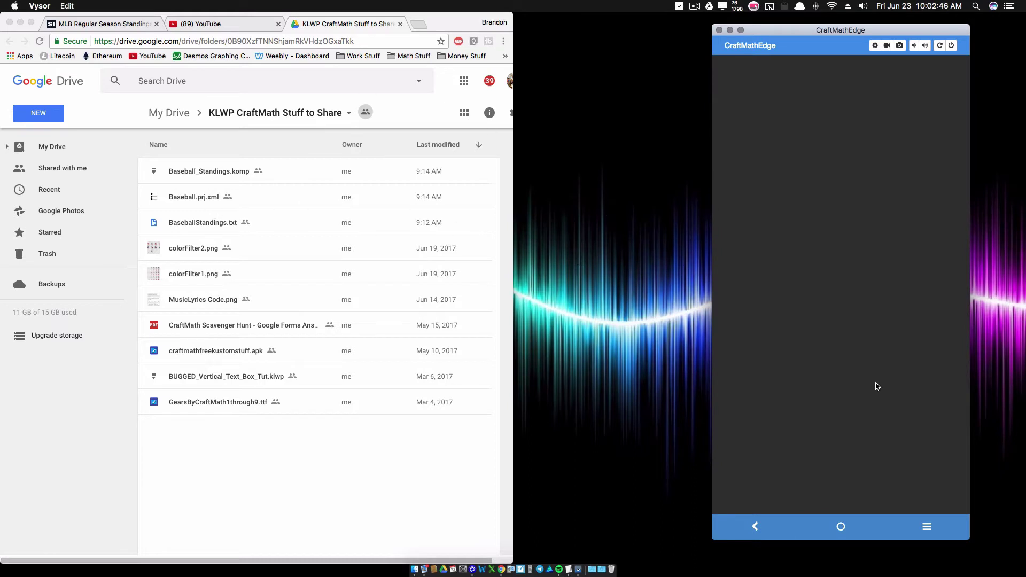
left_click(734, 494)
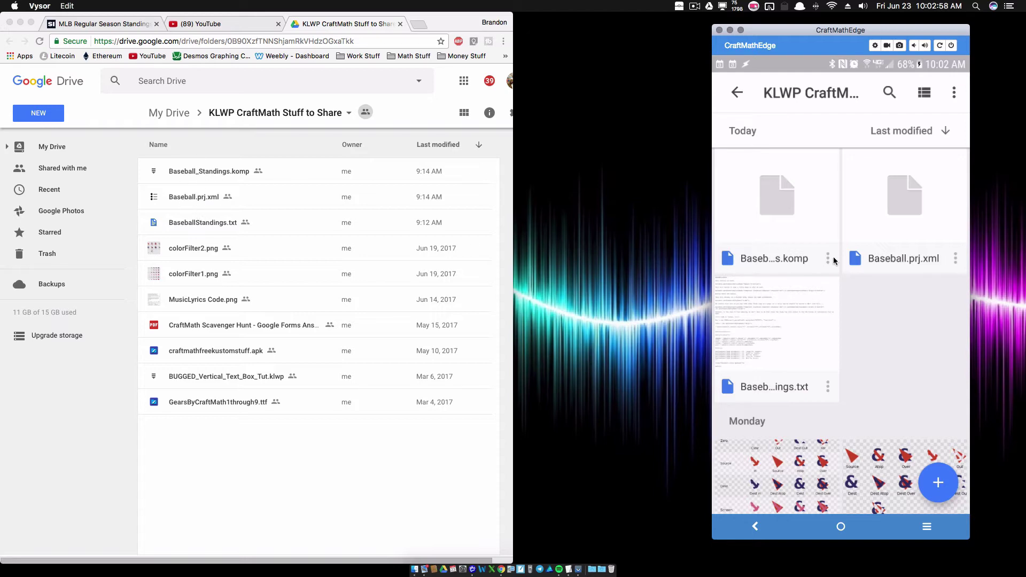
left_click(829, 259)
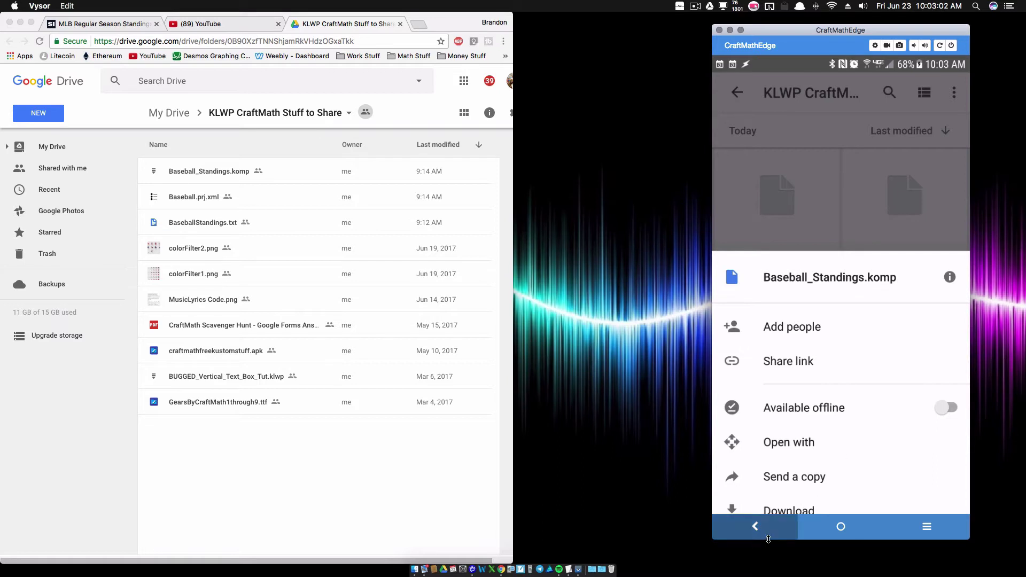
left_click(767, 537)
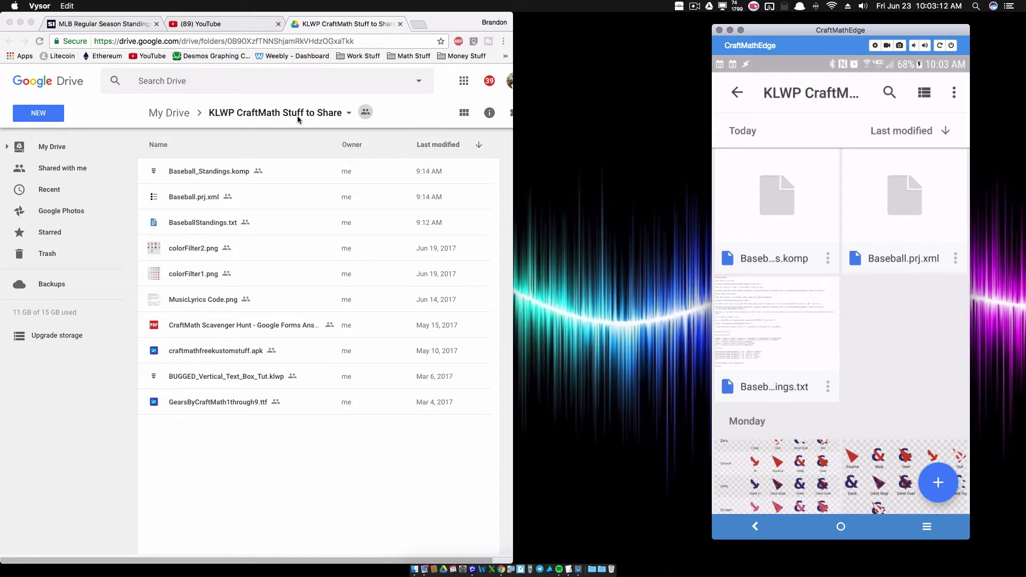
left_click(840, 526)
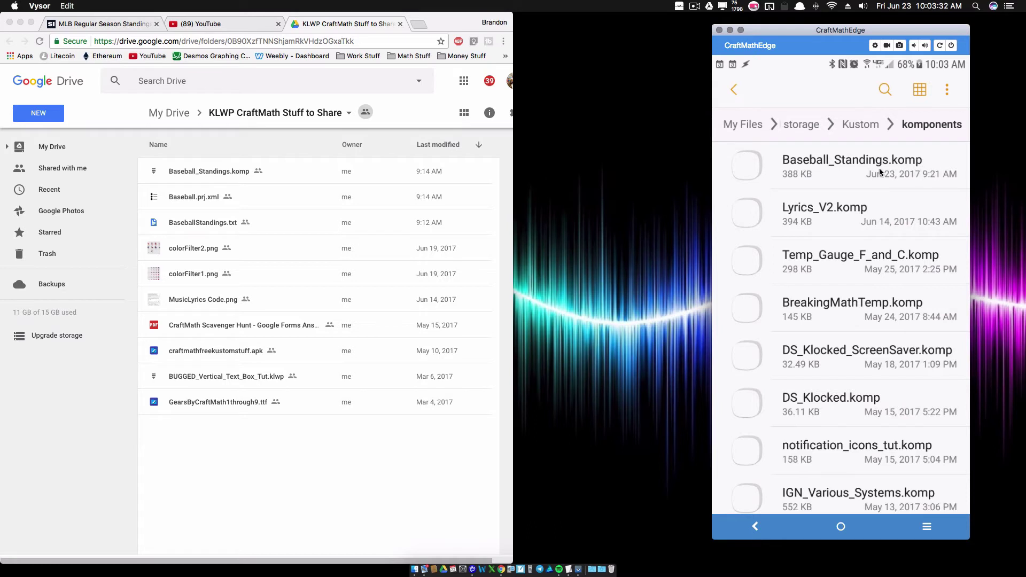
Step: Check Kustom > komponents for Baseball_Standings.komp, then open Tasker > projects showing Baseball.prj.xml
left_click(866, 125)
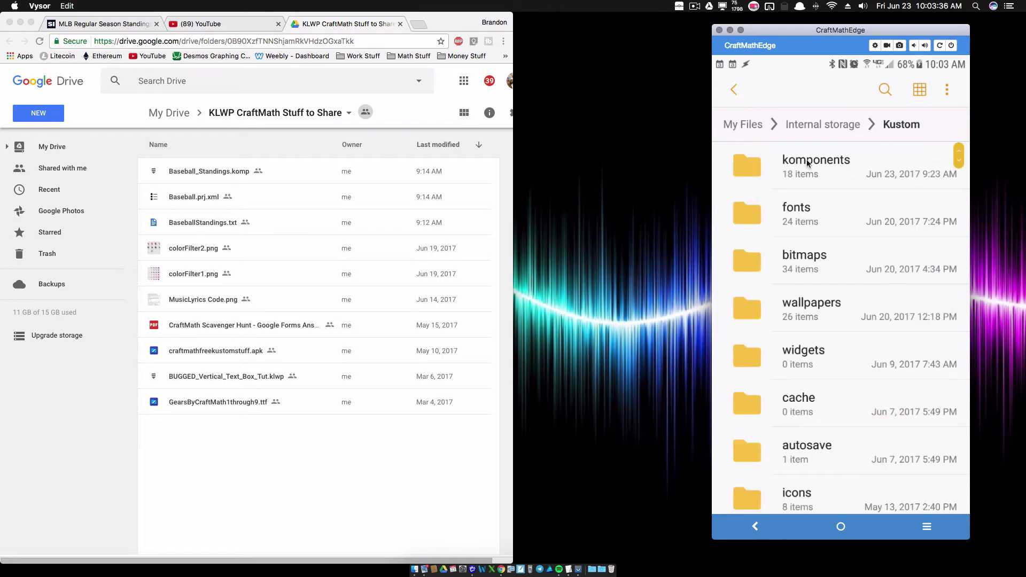
left_click(813, 168)
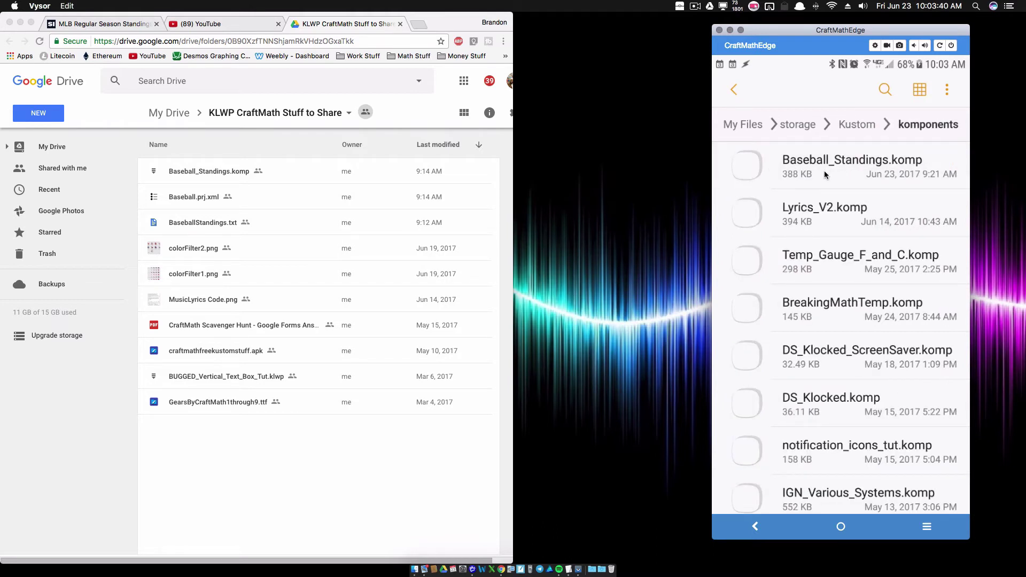
left_click(785, 119)
left_click(814, 178)
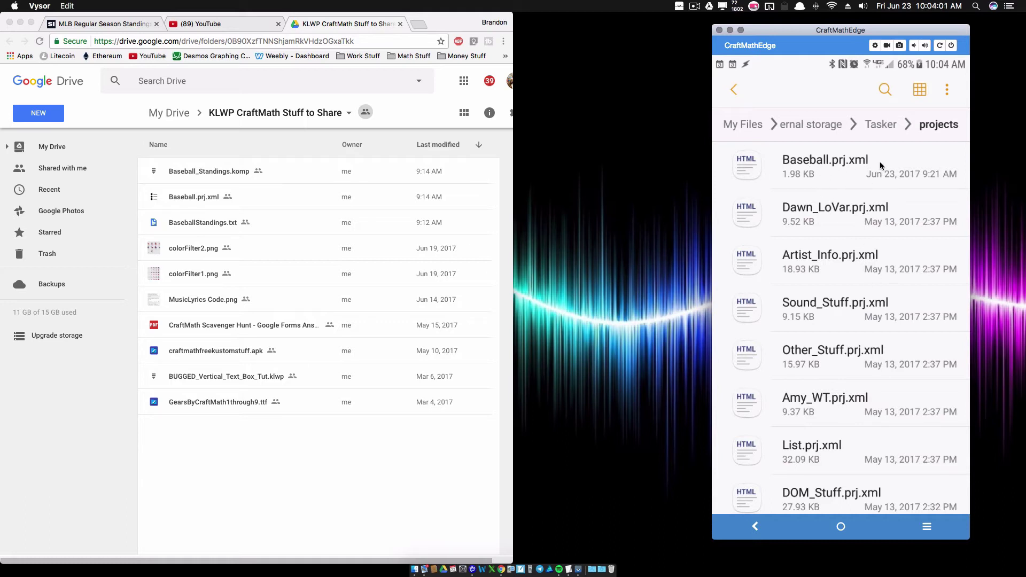
Step: Import the Baseball project into Tasker from its project file
left_click(840, 526)
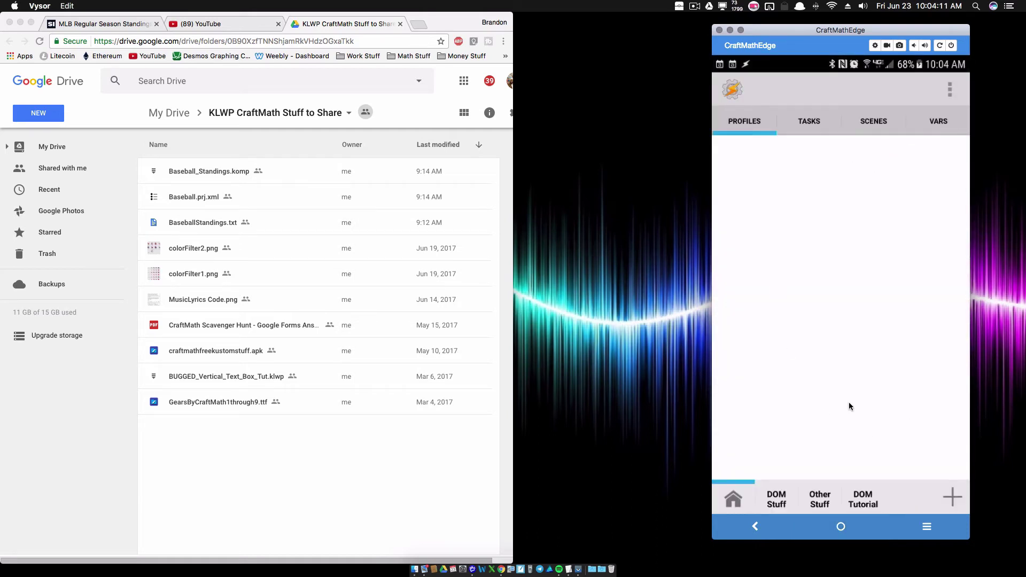
left_click(735, 499)
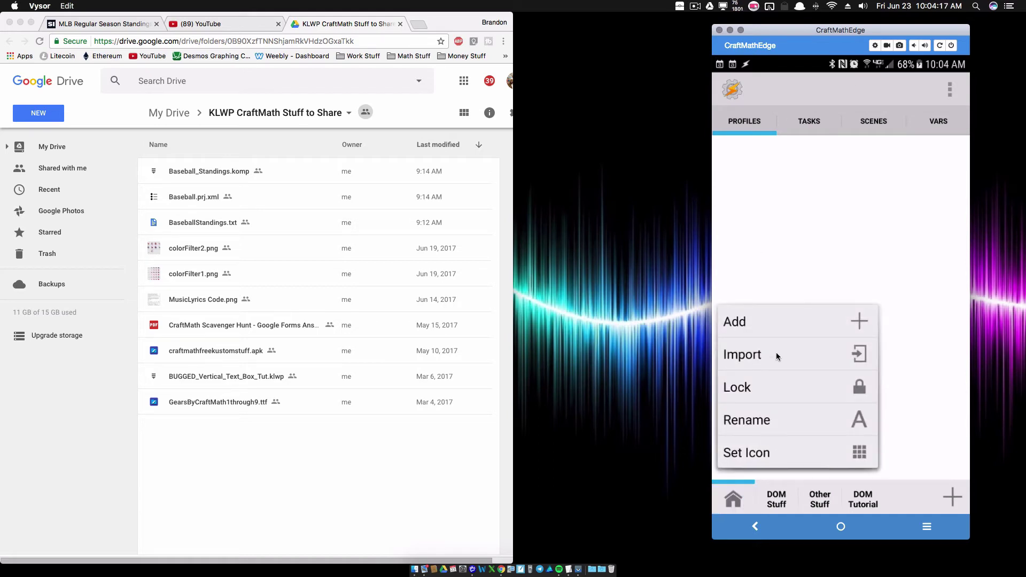
left_click(775, 351)
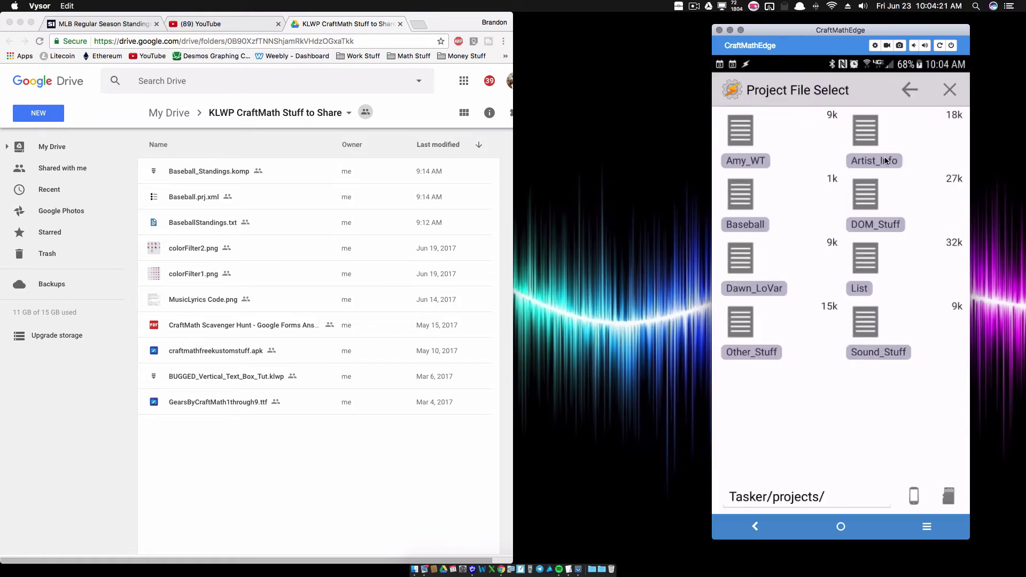
left_click(746, 206)
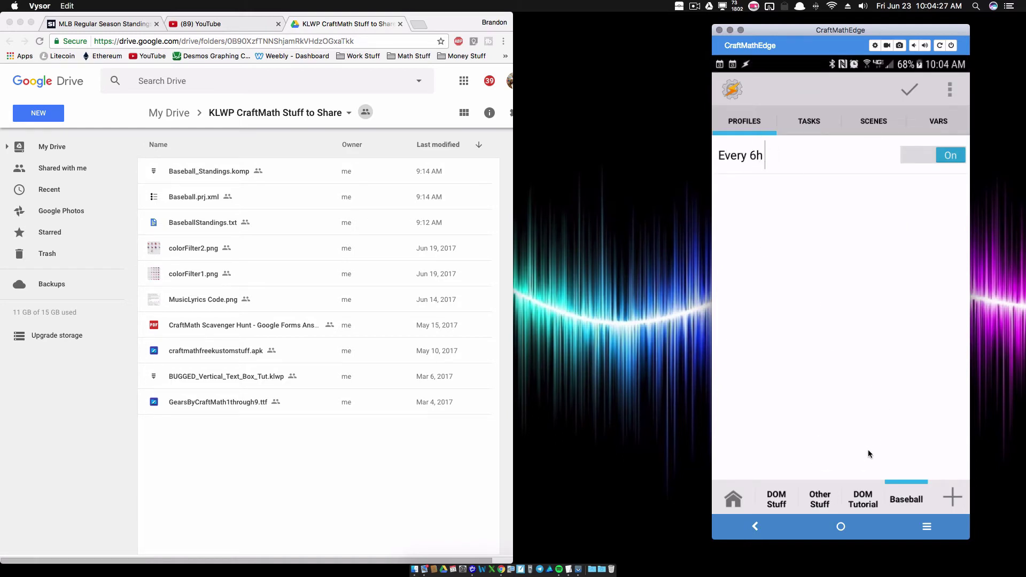
Step: Review the restored SportsIllustratedMLBStandings task on the Tasks tab, then close it
left_click(807, 122)
left_click(798, 157)
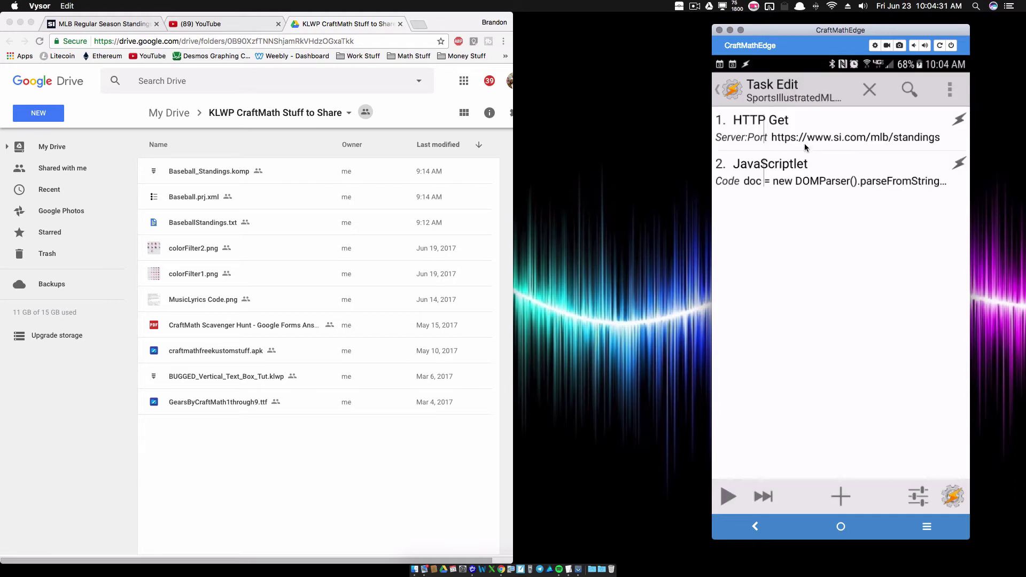
left_click(738, 93)
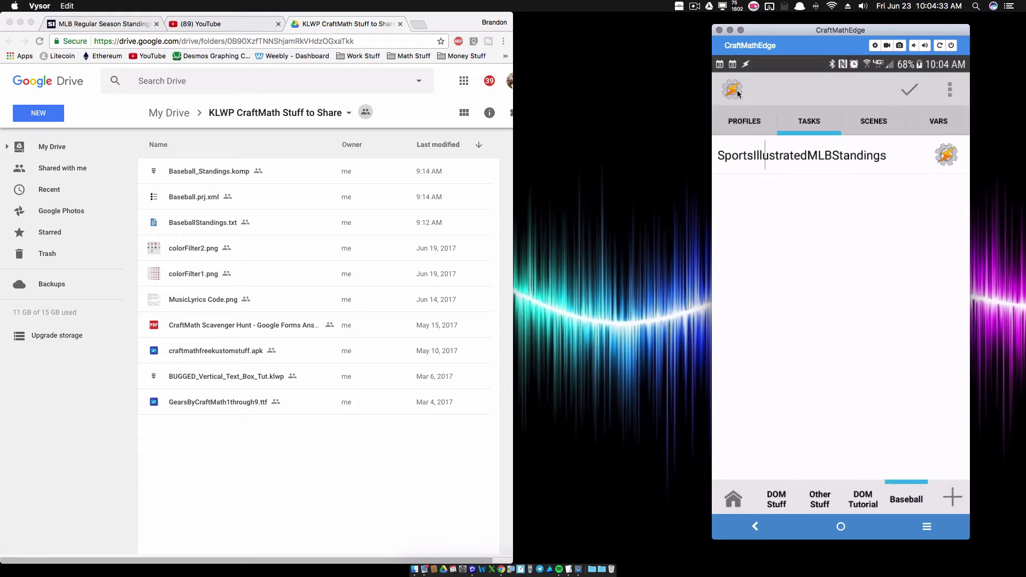
Step: Attempt a task import from the Tasker folder, then cancel the file picker
left_click(808, 122)
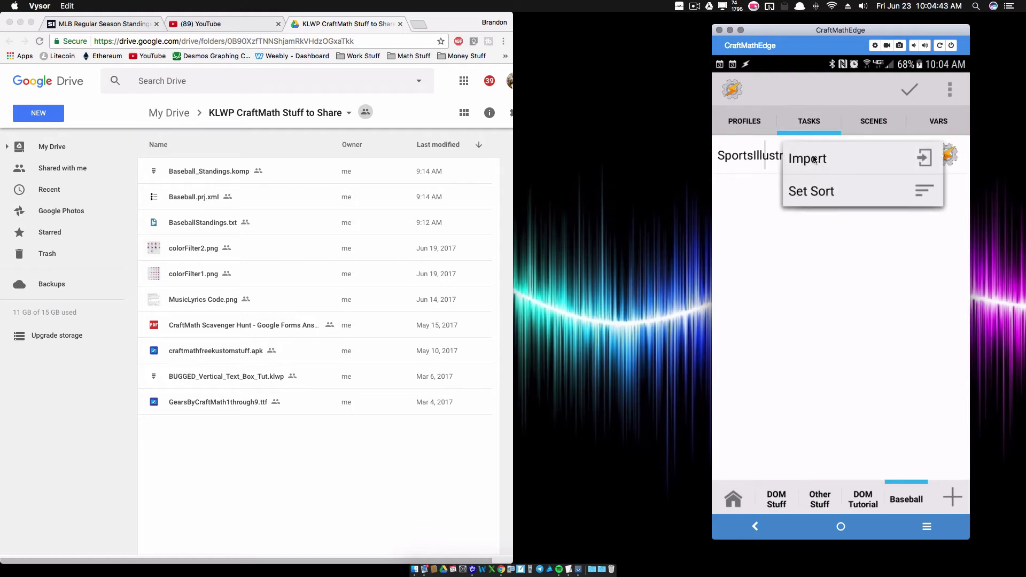
left_click(815, 162)
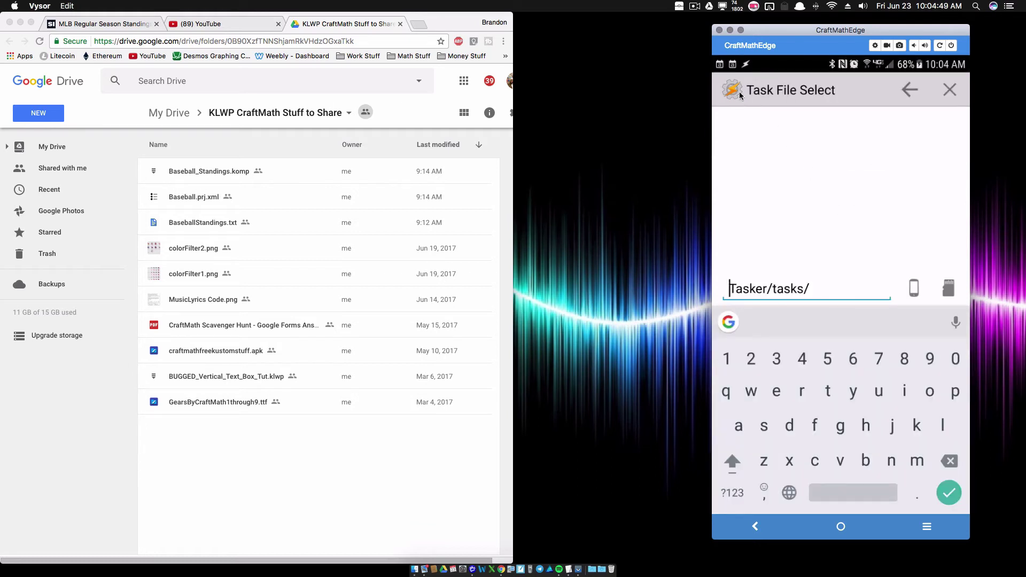
left_click(909, 90)
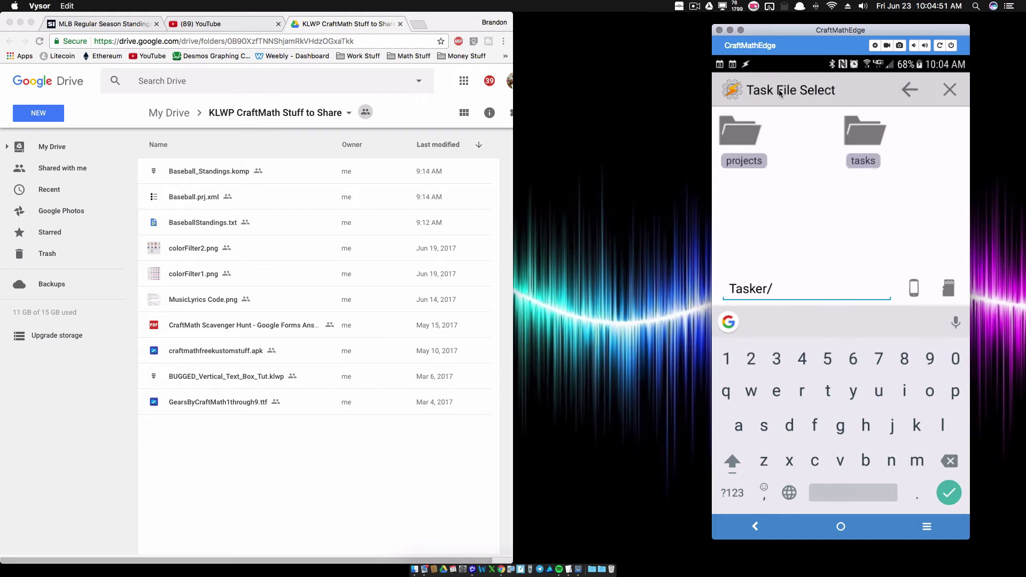
left_click(914, 287)
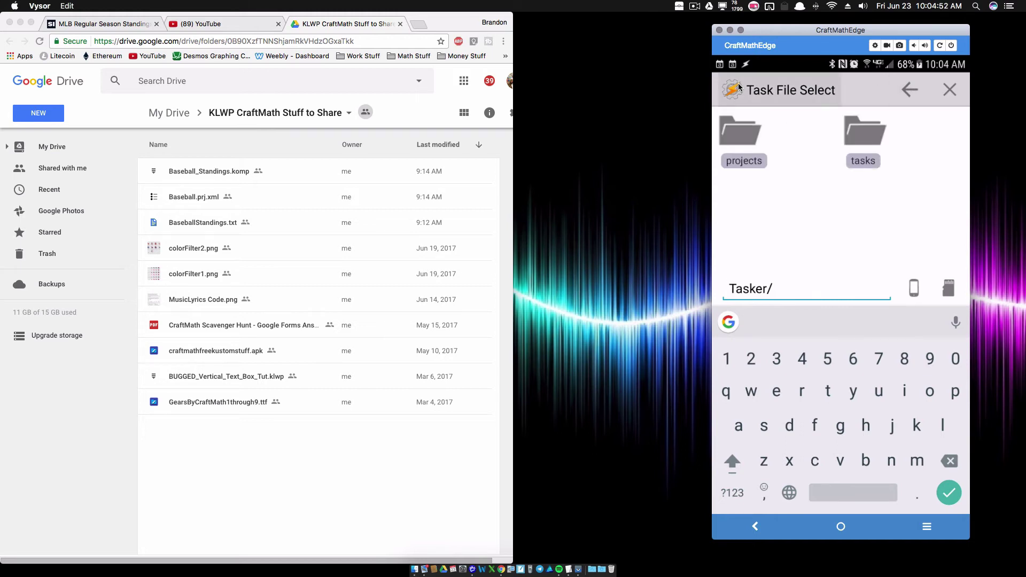
left_click(949, 90)
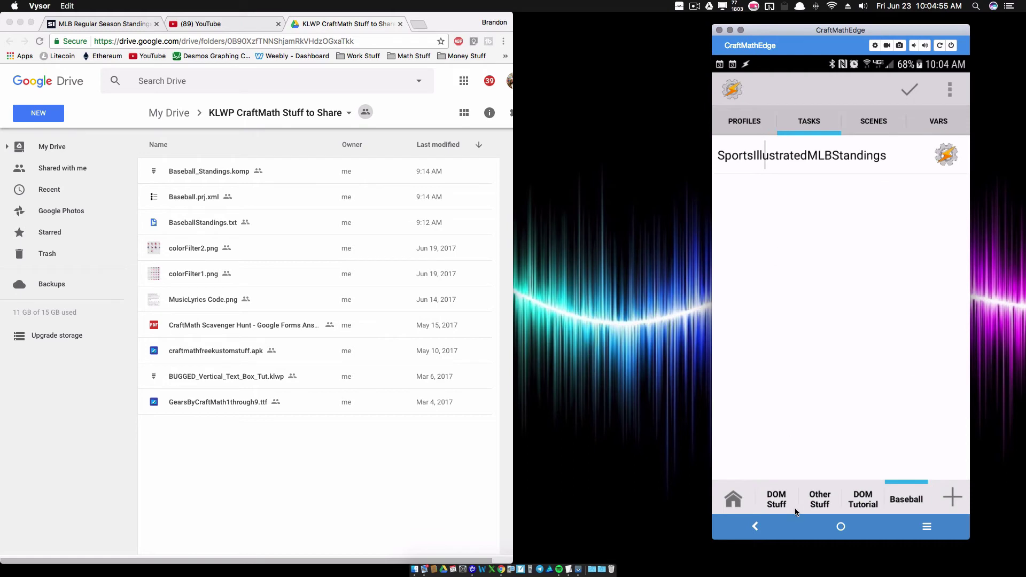
Step: Switch between the Baseball project's Profiles and Tasks tabs and dismiss the task options
left_click(745, 128)
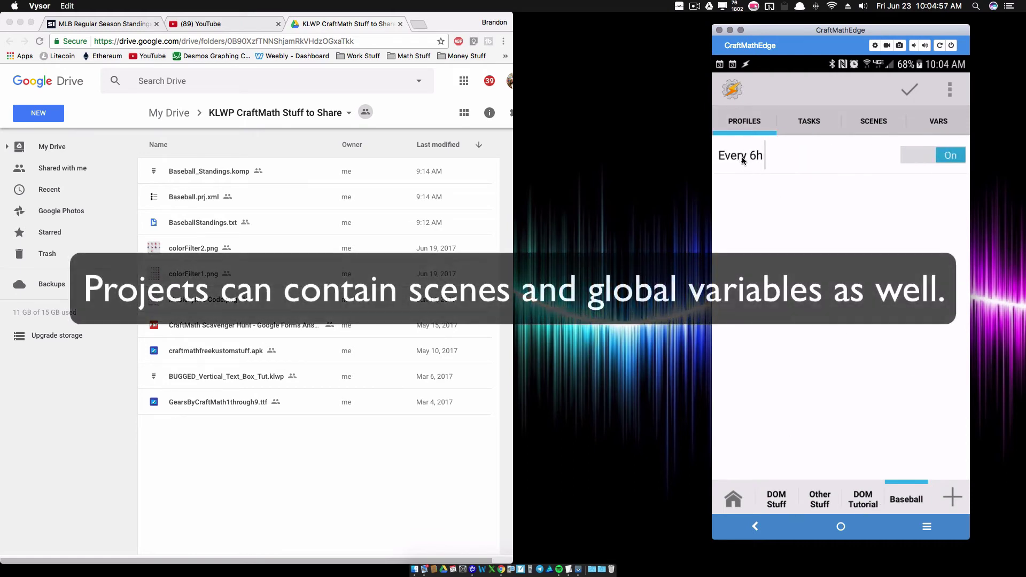
left_click(802, 120)
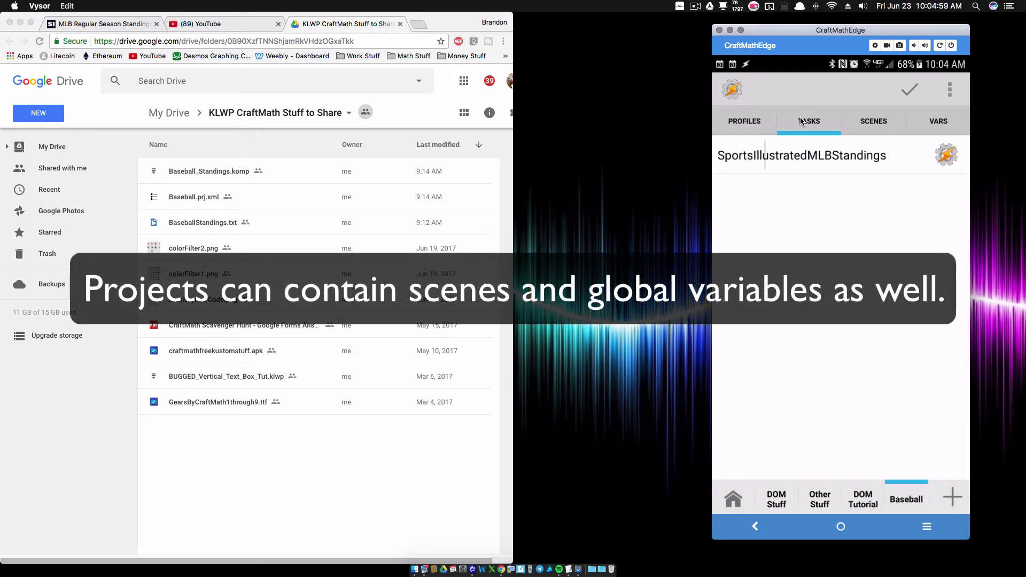
left_click(802, 121)
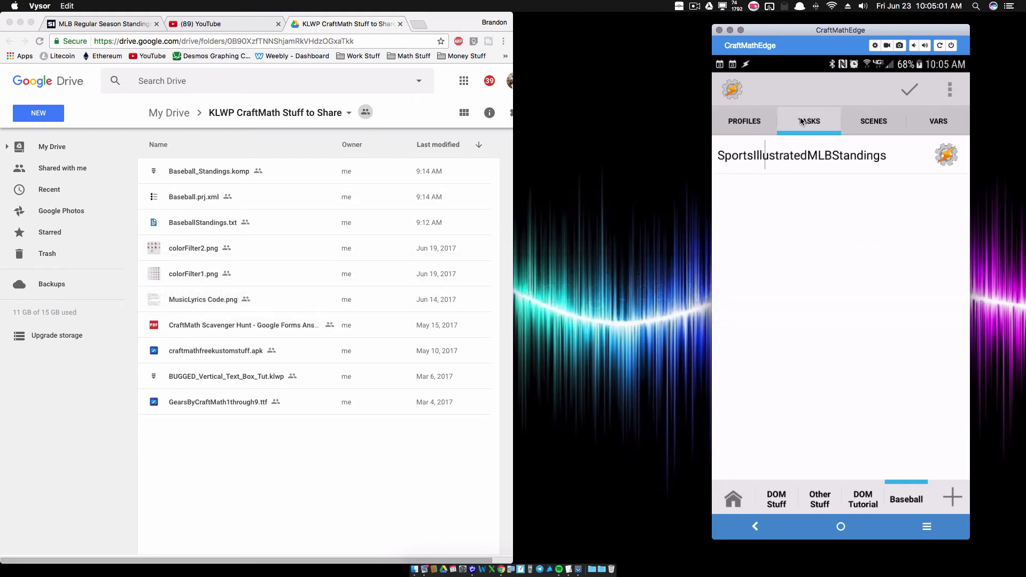
left_click(829, 236)
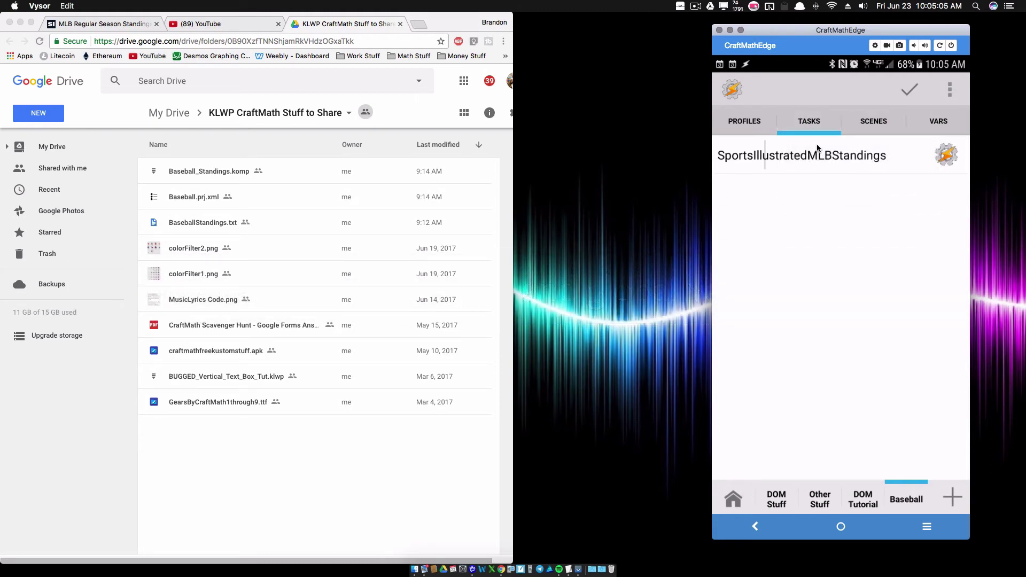
Step: Try importing a task from the Tasker tasks folder again, then cancel the failed import
left_click(815, 114)
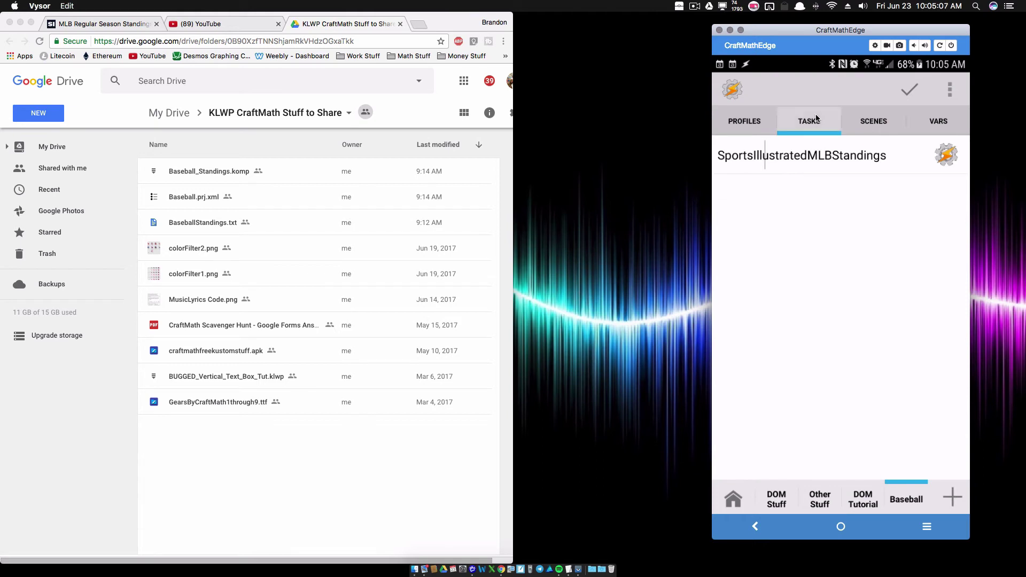
left_click(823, 160)
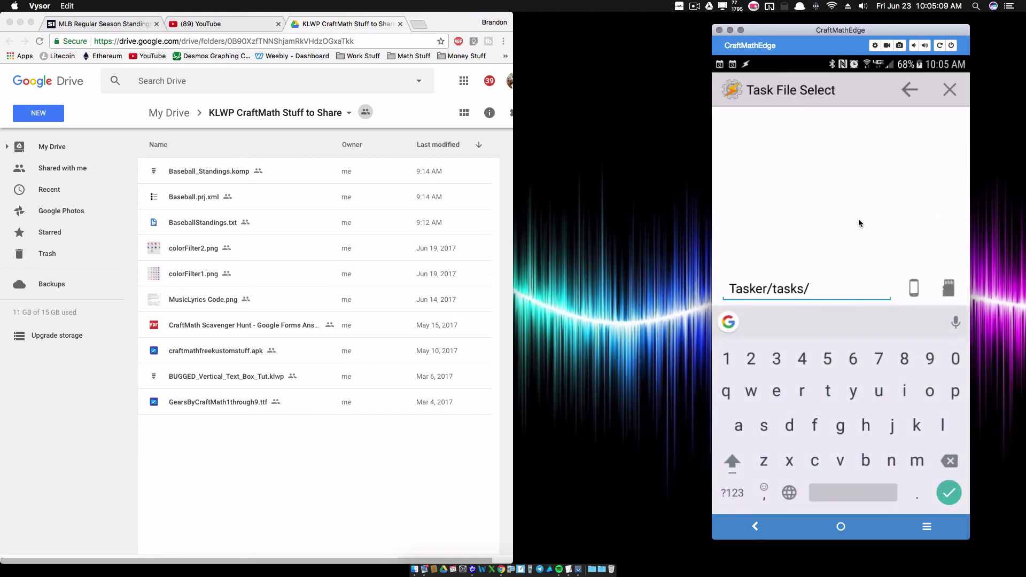
left_click(908, 89)
left_click(865, 134)
key("Return")
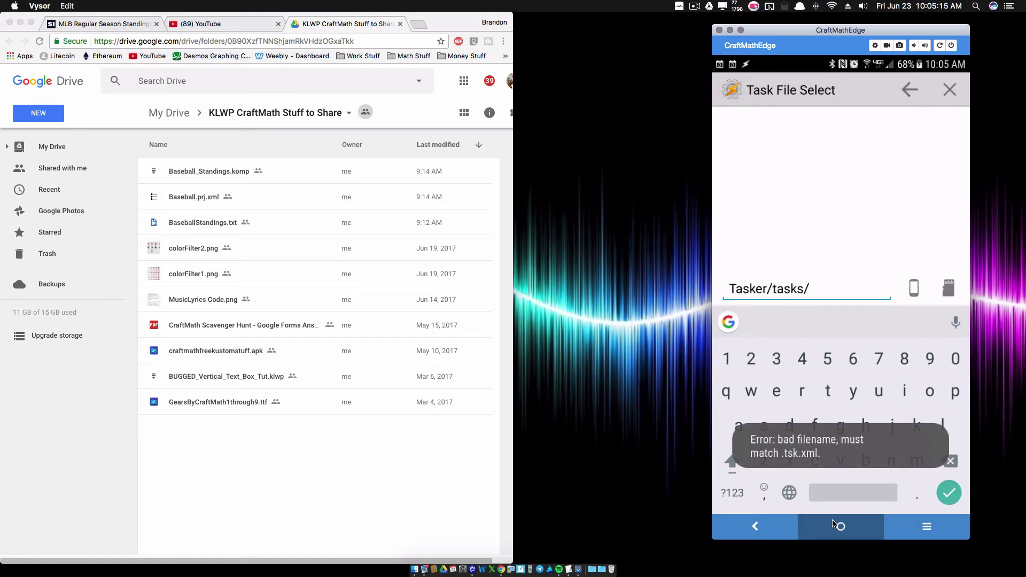
left_click(949, 89)
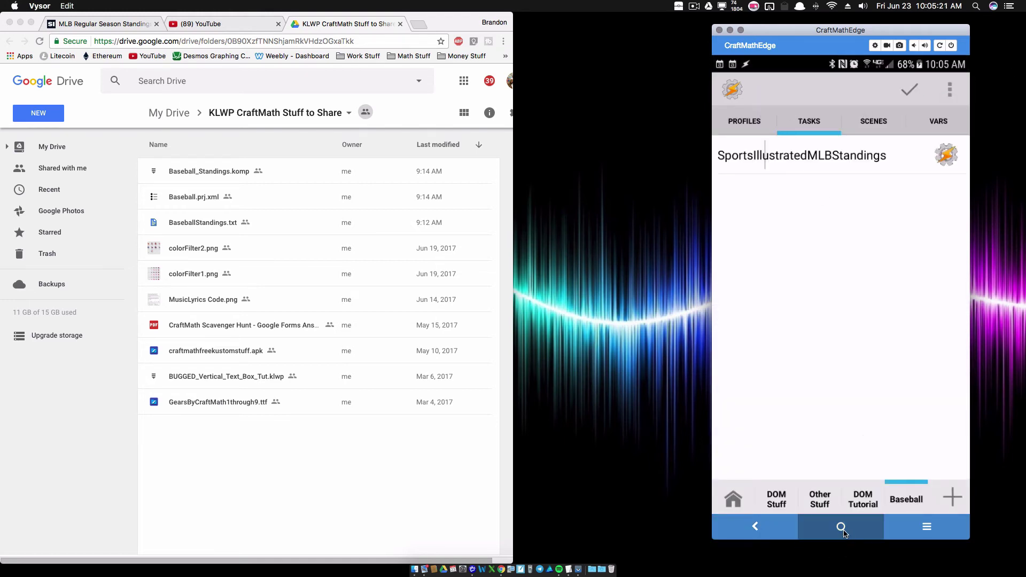
Step: Add the exported Baseball_Standings komponent to the KLWP wallpaper and save the layout
right_click(879, 404)
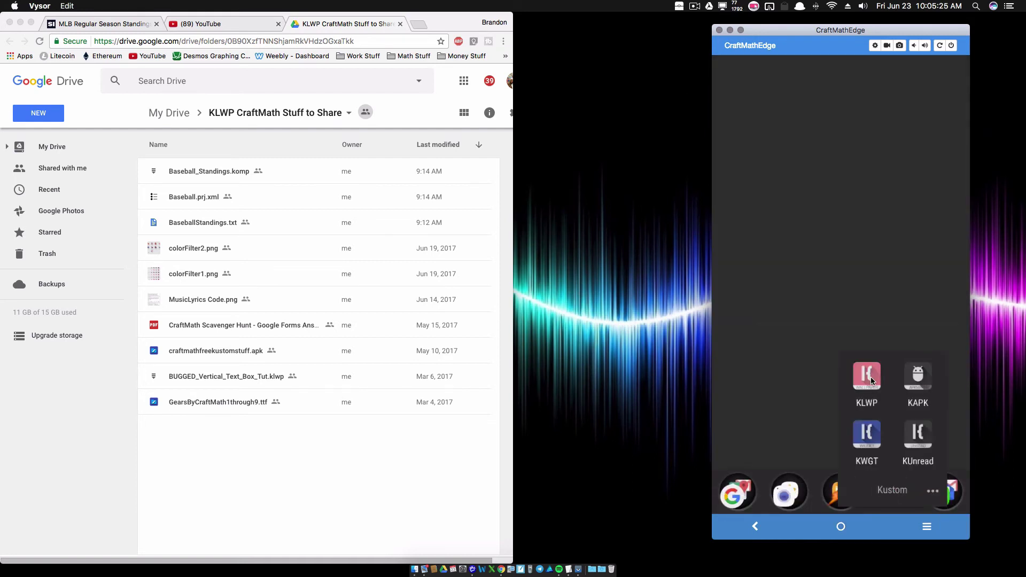
left_click(871, 377)
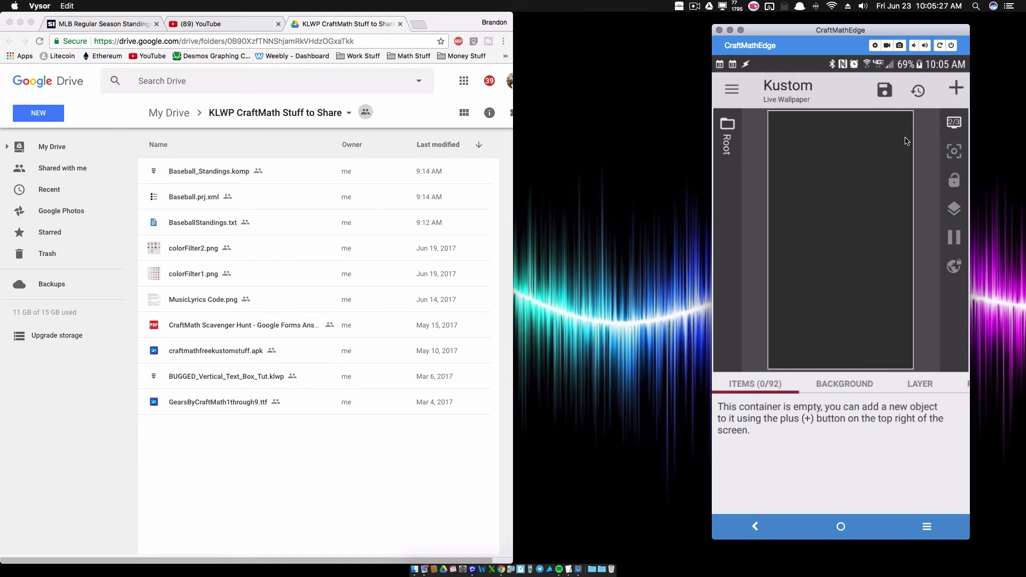
left_click(957, 89)
left_click(787, 142)
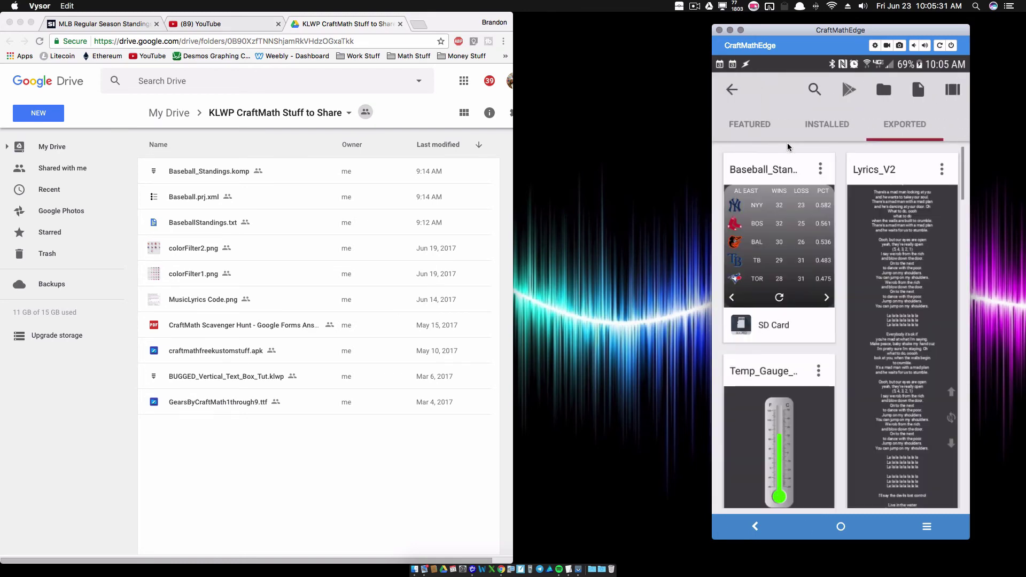
left_click(764, 240)
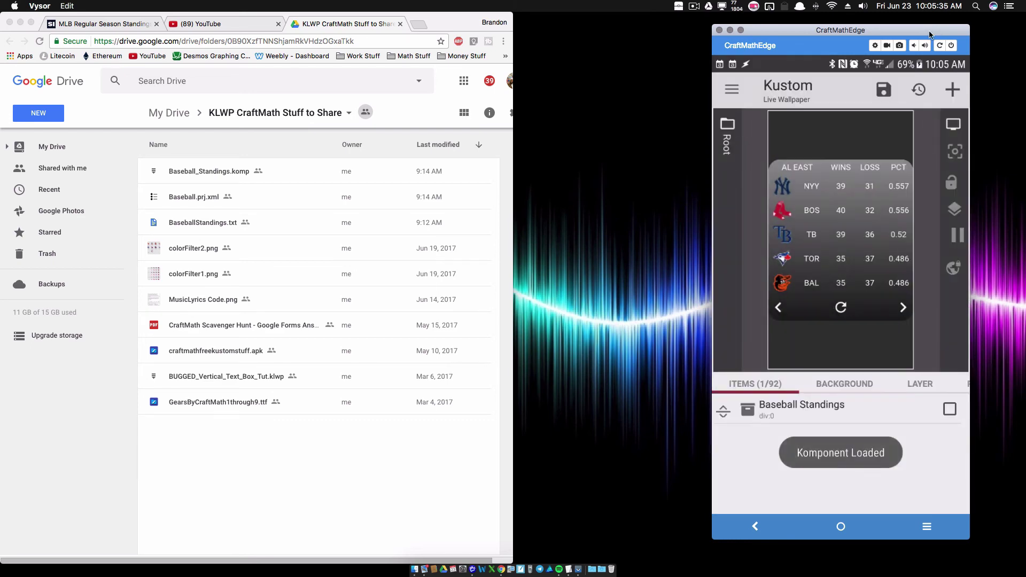
left_click(880, 93)
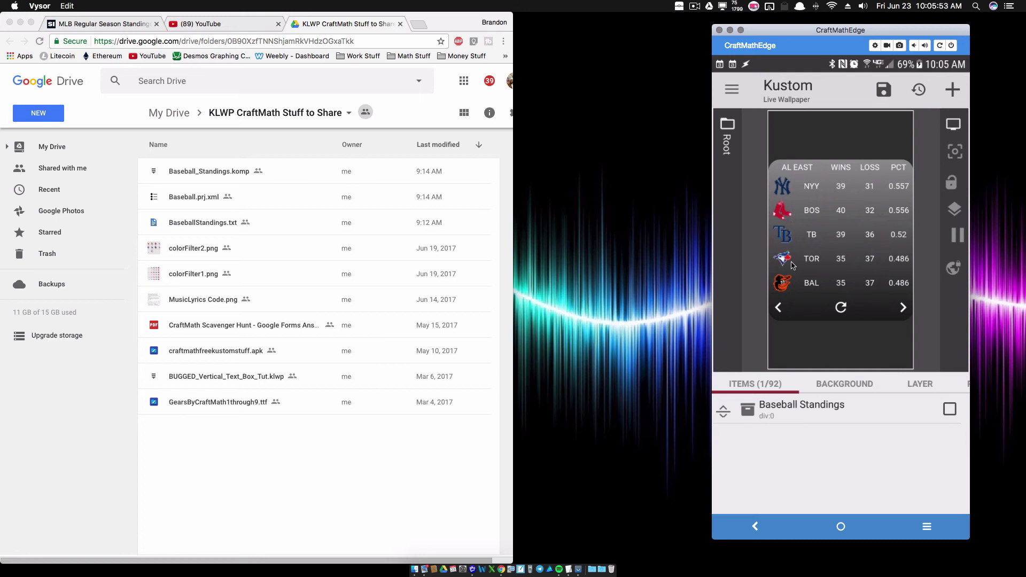
left_click(884, 89)
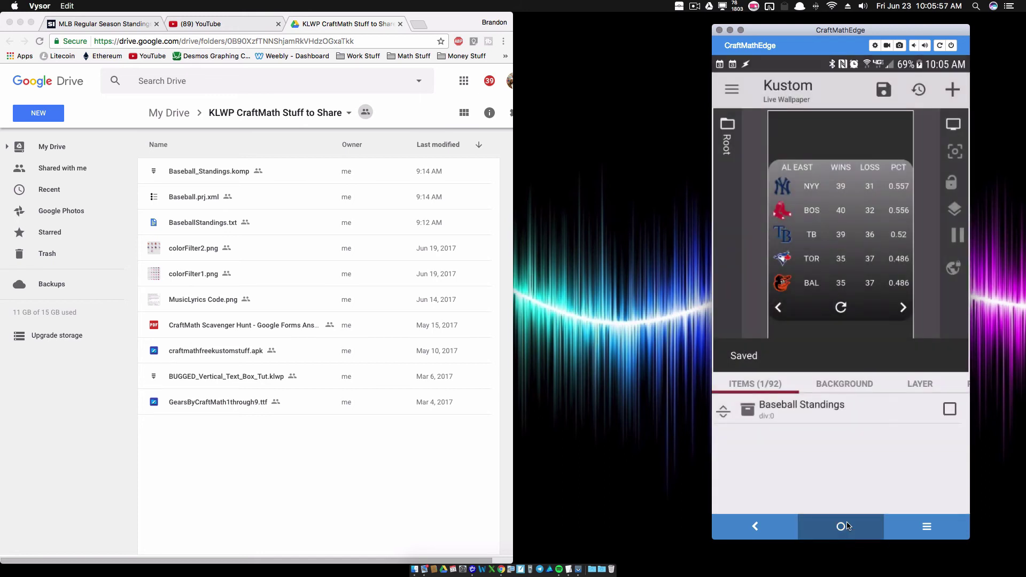
Step: Return home and refresh the AL East standings widget until 'Baseball stats updated!' appears
left_click(850, 536)
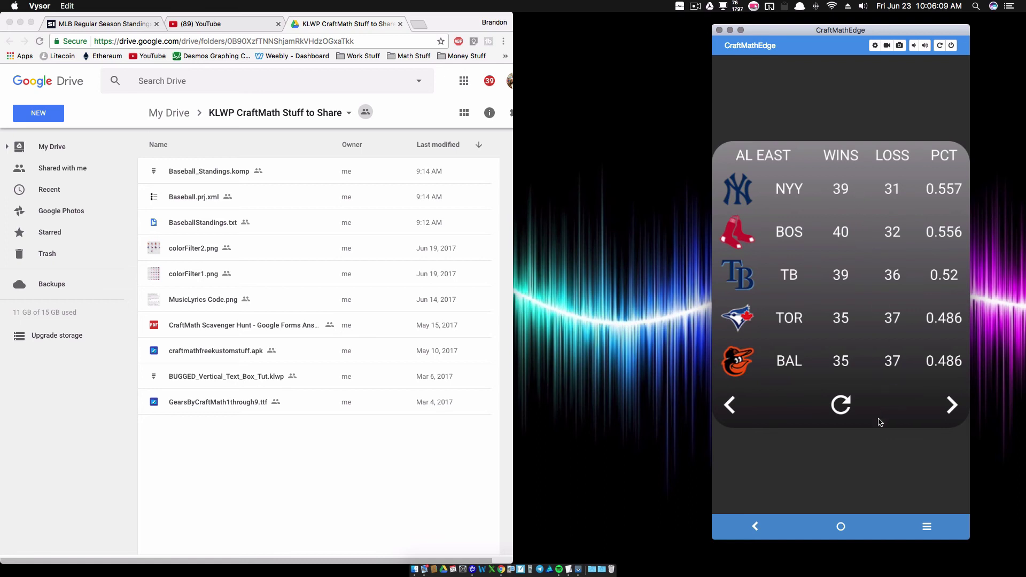
left_click(842, 414)
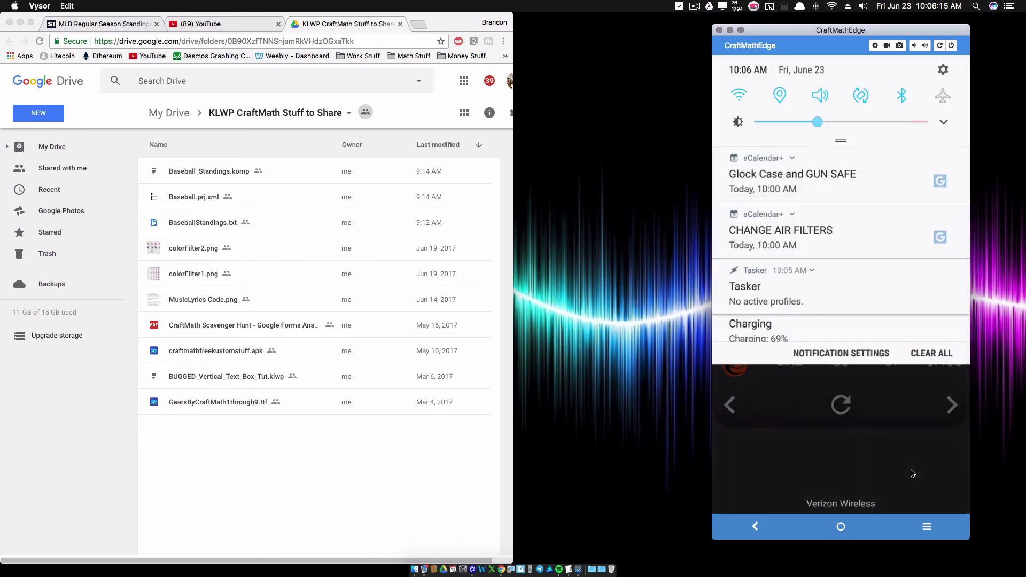
left_click(912, 473)
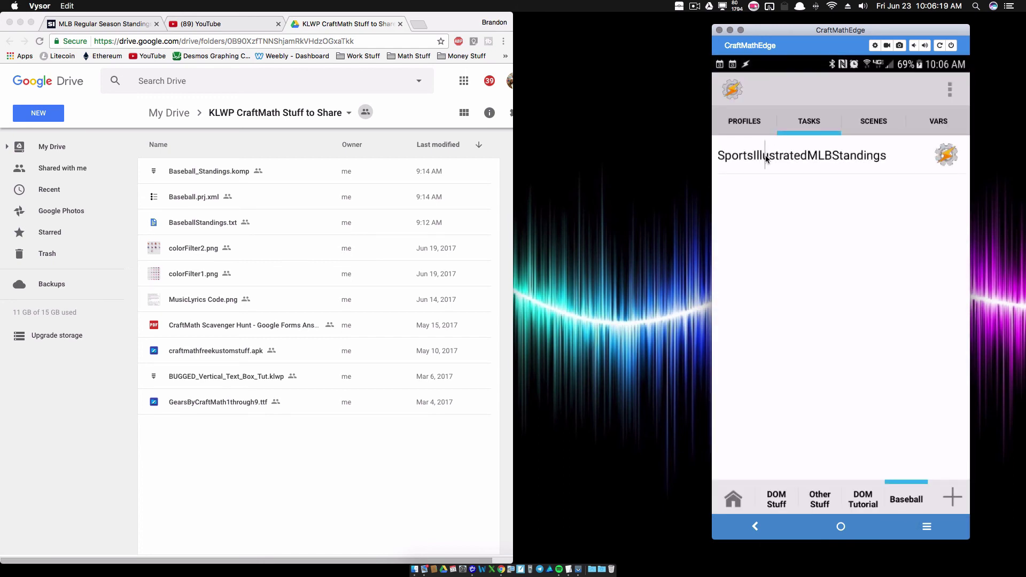
left_click(799, 156)
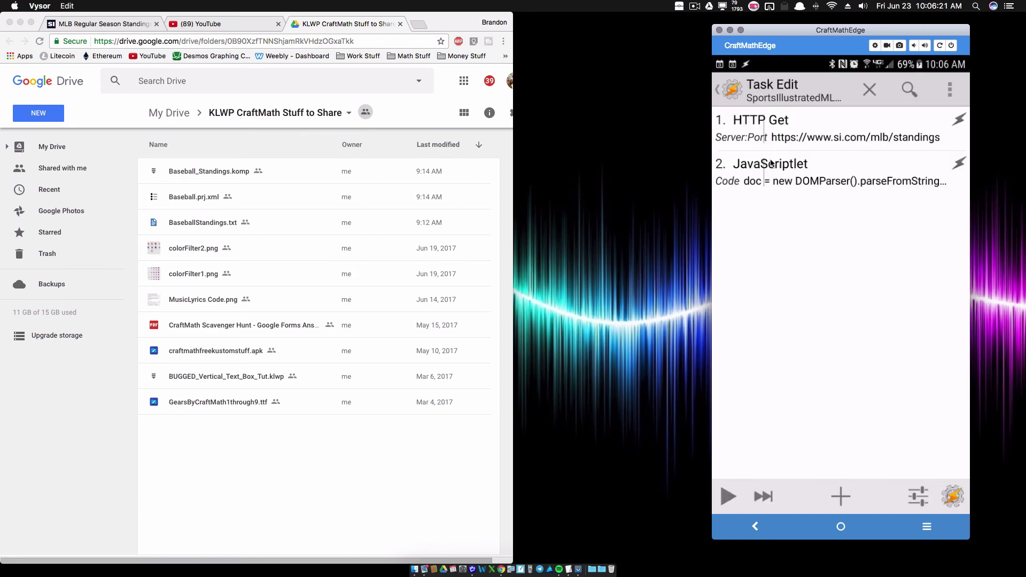
left_click(796, 193)
left_click(835, 267)
scroll(836, 267, "down", 5)
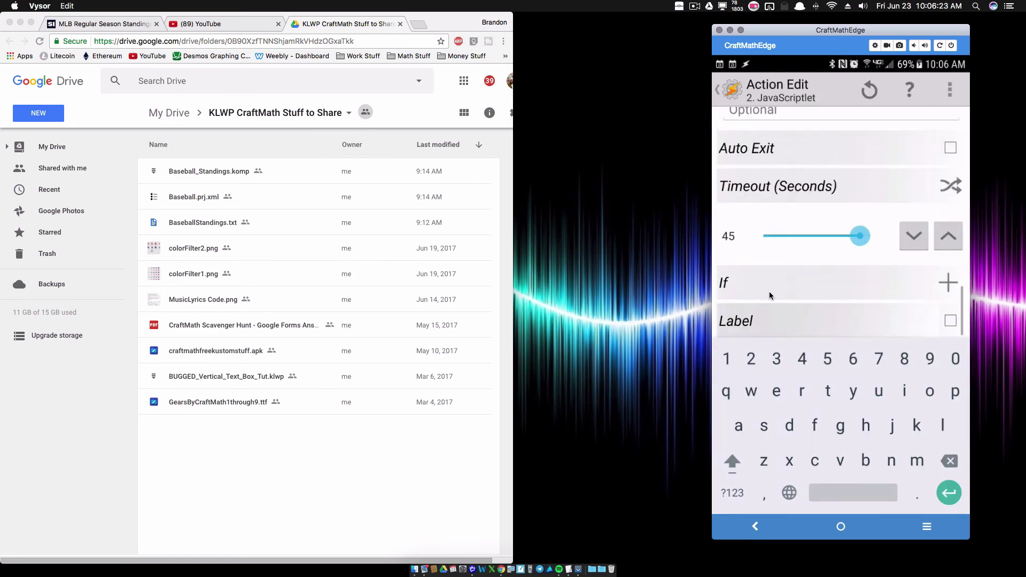
scroll(789, 239, "up", 5)
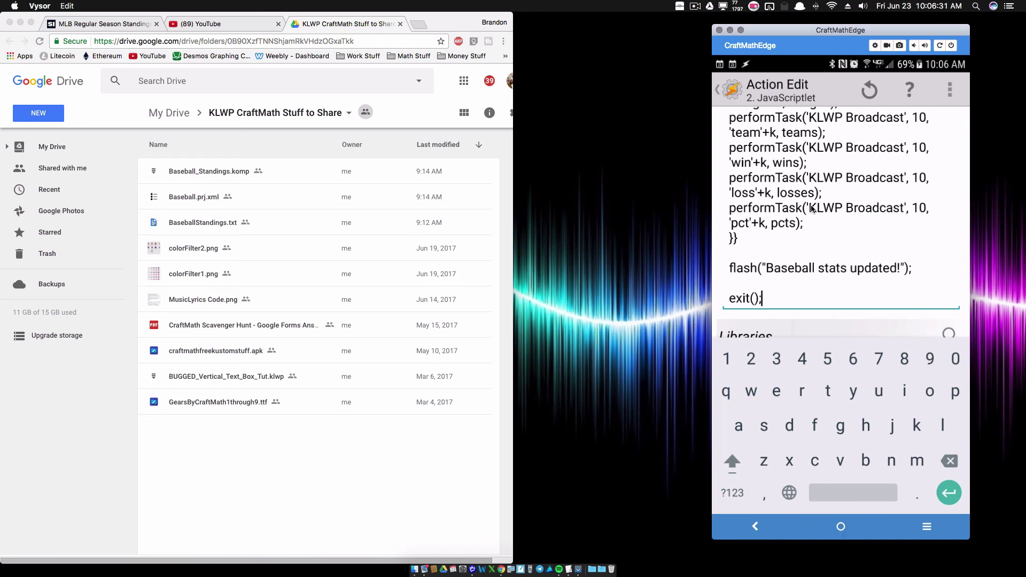
left_click(732, 89)
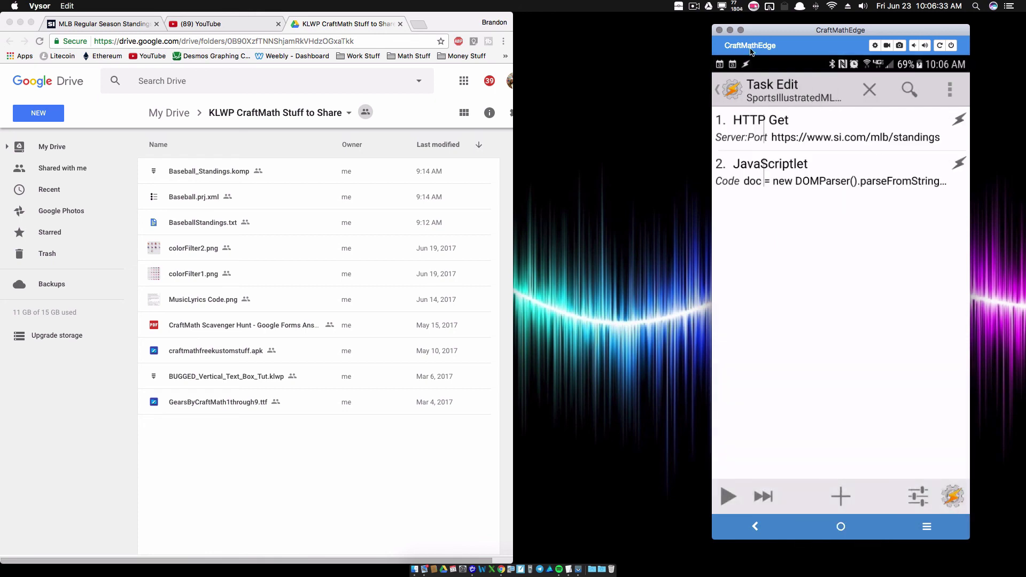
left_click(733, 90)
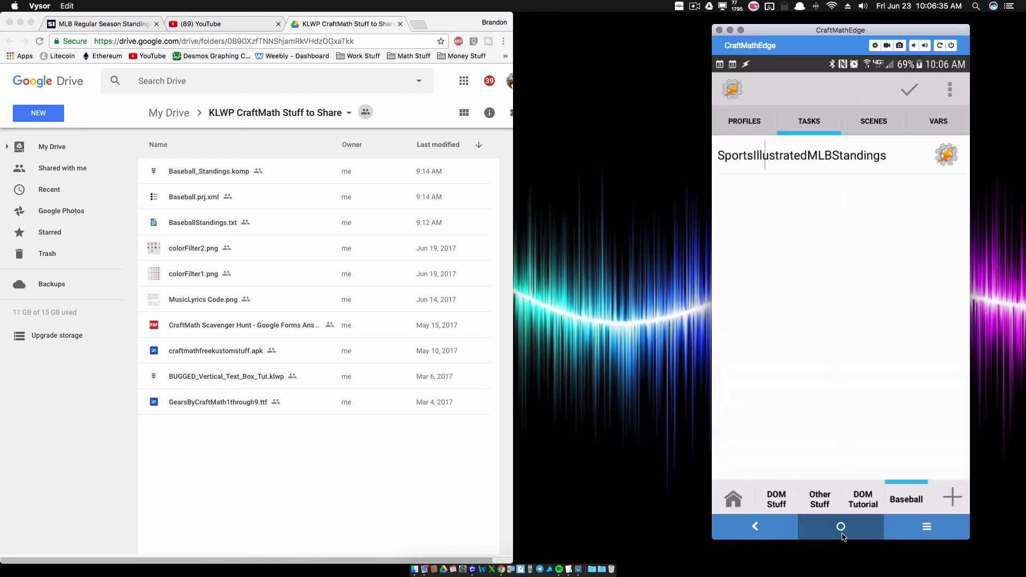
Step: Go back to the home screen, where the AL East widget shows NYY at 39–31
left_click(842, 536)
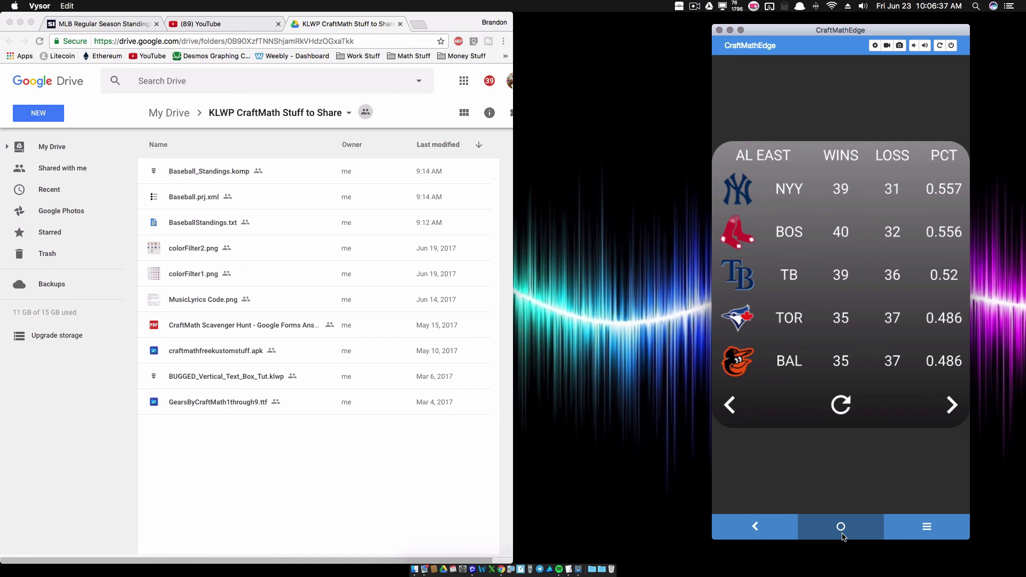